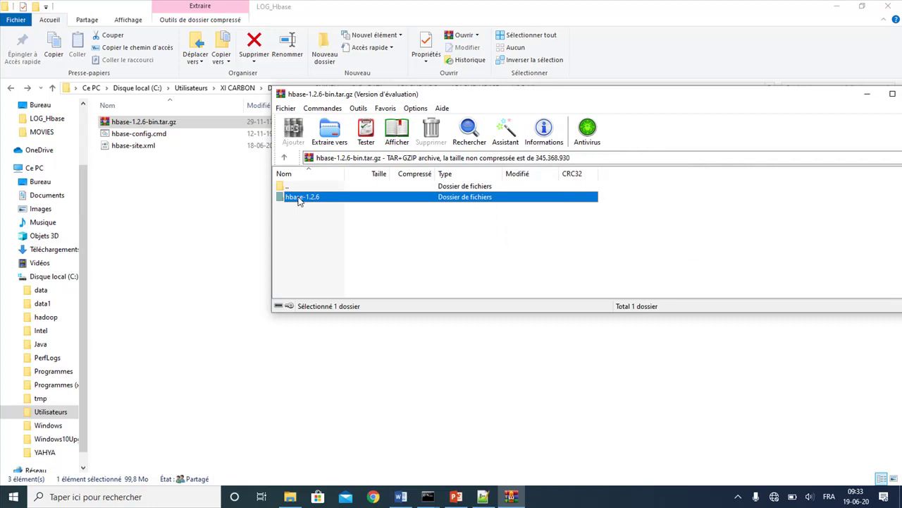
# Extract the hbase-1.2.6 folder from the archive into C:\hadoop and rename it hbase.
pyautogui.moveTo(66, 318); pyautogui.dragTo(52, 323)
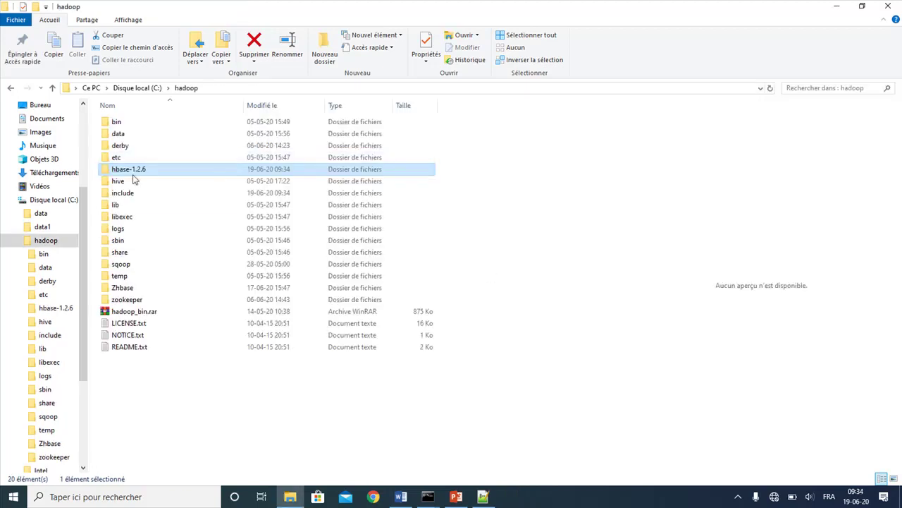
pyautogui.click(144, 170)
pyautogui.click(152, 172)
pyautogui.press('BackSpace')
pyautogui.press('BackSpace')
pyautogui.press('BackSpace')
pyautogui.press('BackSpace')
pyautogui.press('BackSpace')
pyautogui.press('BackSpace')
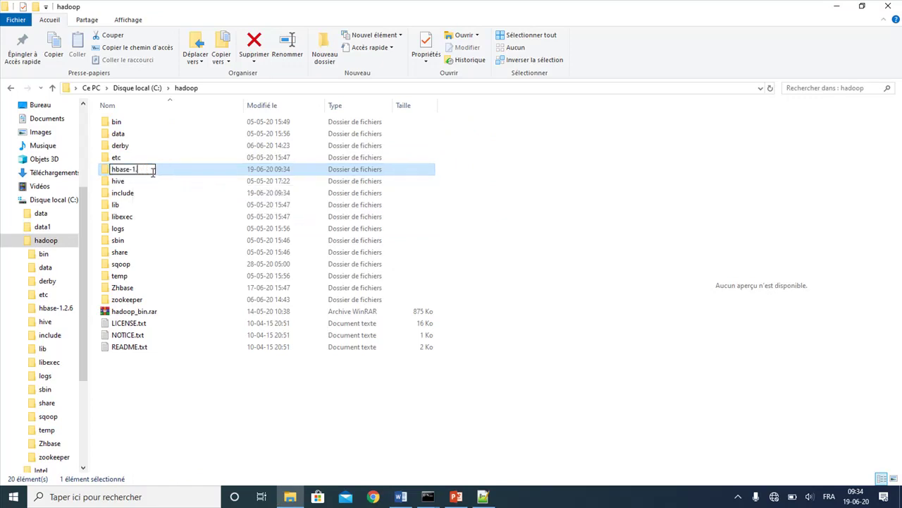
pyautogui.press('Return')
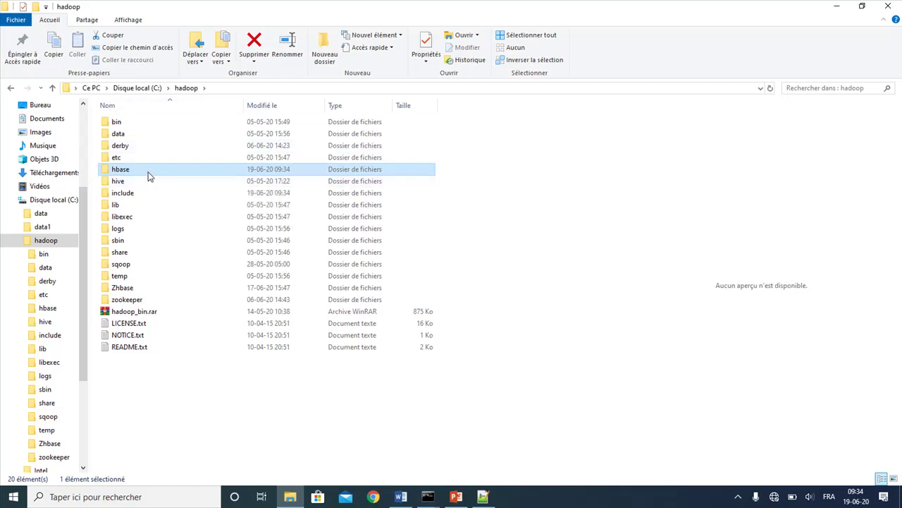
# Open hbase-config.cmd from C:\hadoop\hbase\bin in Notepad++ and place the cursor on empty line 26.
pyautogui.doubleClick(148, 176)
pyautogui.click(456, 497)
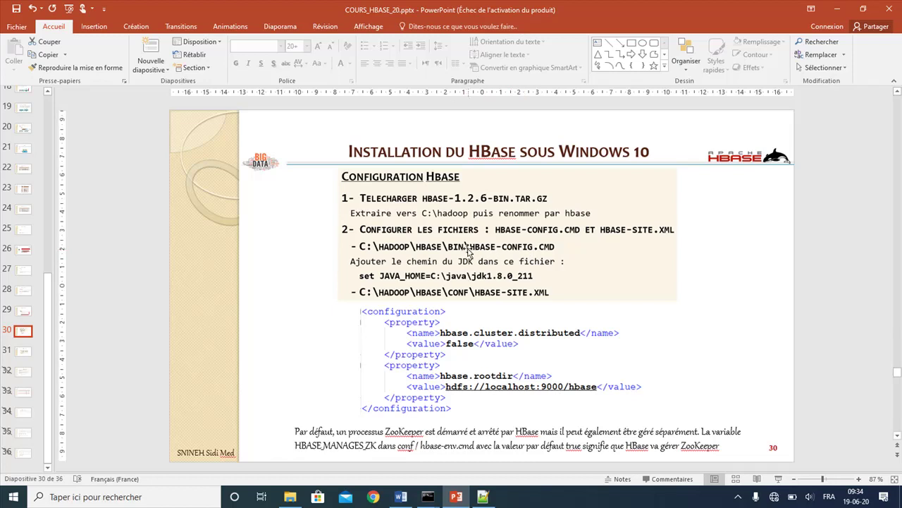
pyautogui.click(841, 8)
pyautogui.click(136, 125)
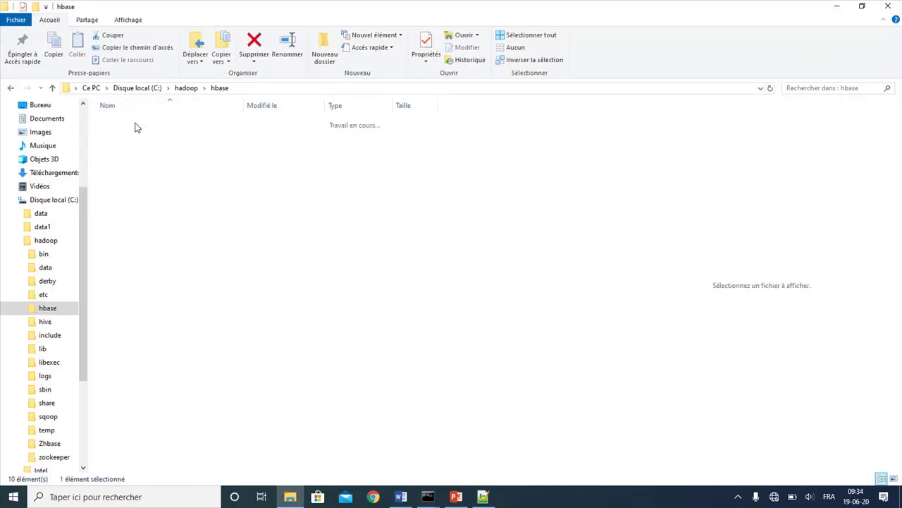
pyautogui.doubleClick(136, 125)
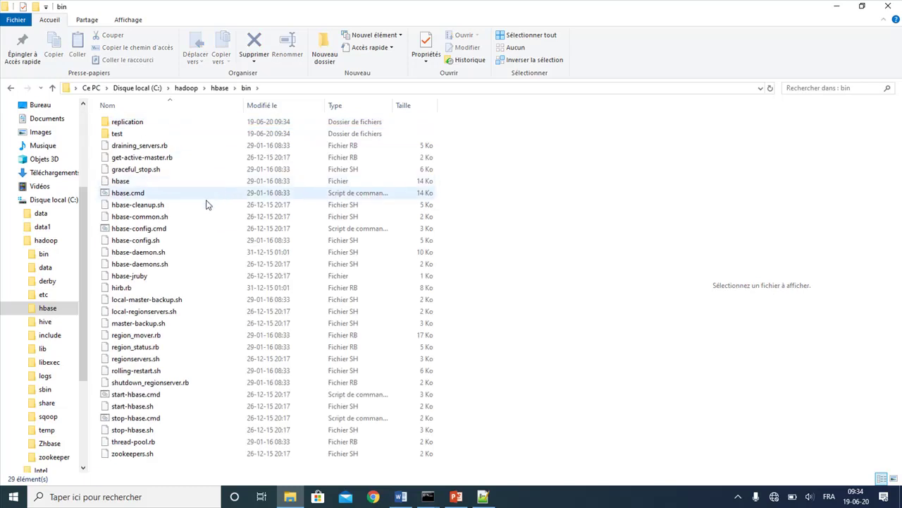
pyautogui.click(161, 230)
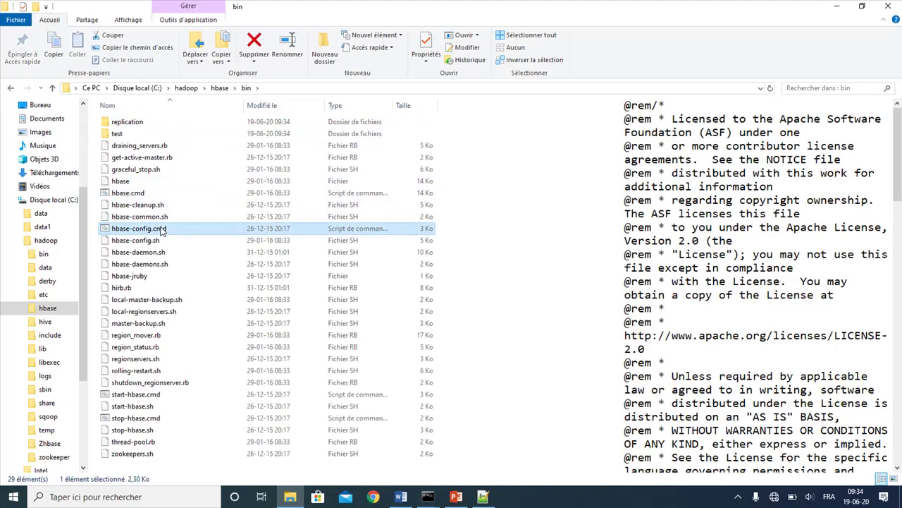
pyautogui.rightClick(160, 230)
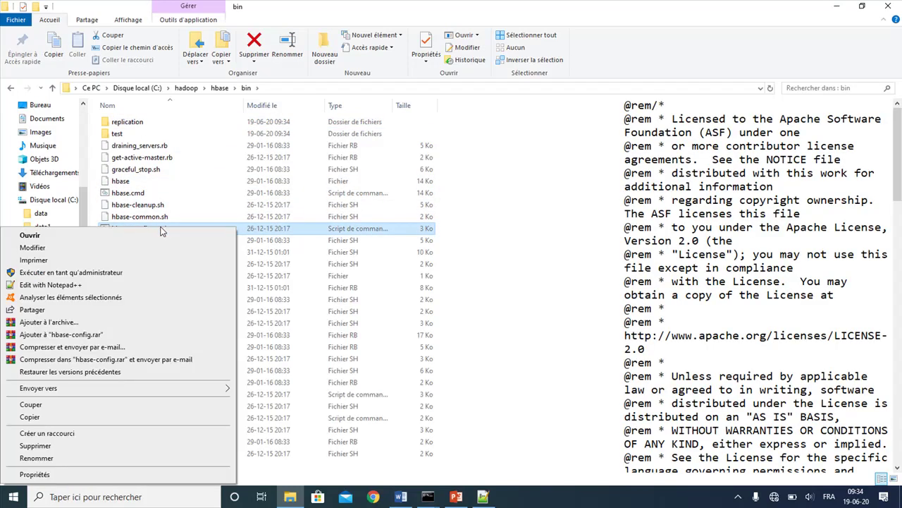
pyautogui.click(56, 284)
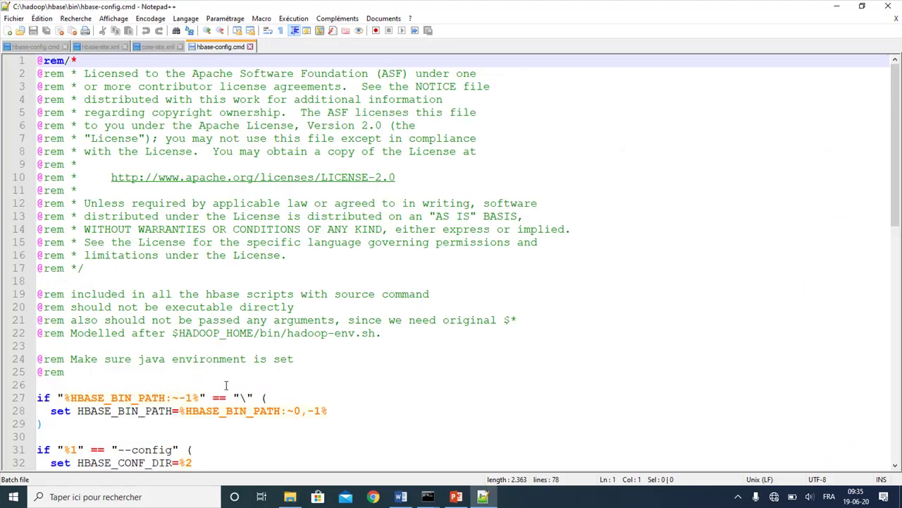
pyautogui.click(121, 384)
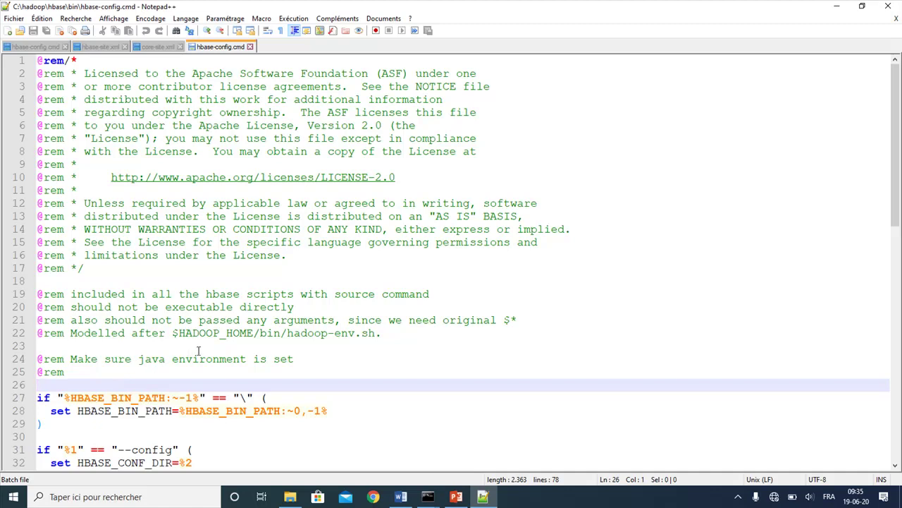
# Copy the line "set JAVA_HOME=C:\java\jdk1.8.0_211" from the LOG_Hbase copy of hbase-config.cmd.
pyautogui.click(36, 48)
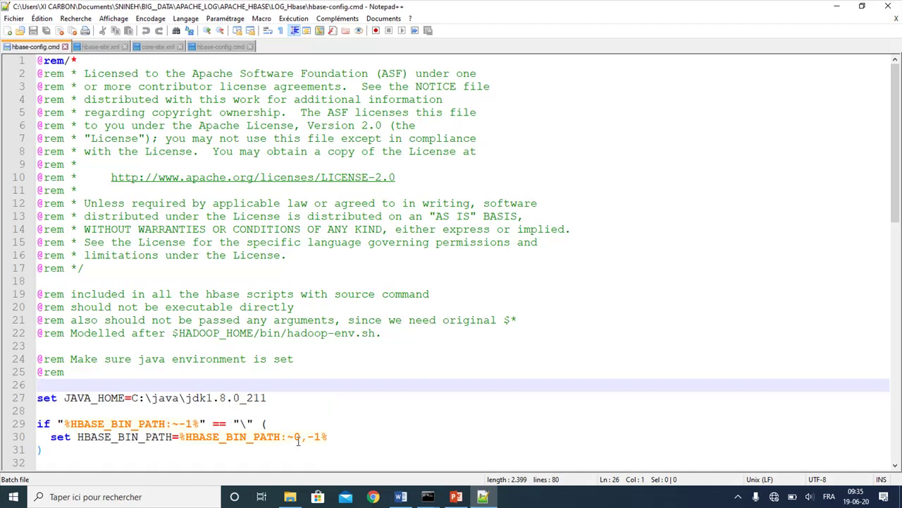
pyautogui.click(287, 399)
pyautogui.hotkey('shift', 'Left')
pyautogui.hotkey('shift', 'Left')
pyautogui.hotkey('shift', 'Left')
pyautogui.hotkey('shift', 'Left')
pyautogui.hotkey('shift', 'Left')
pyautogui.hotkey('shift', 'Left')
pyautogui.hotkey('shift', 'Left')
pyautogui.hotkey('shift', 'Left')
pyautogui.hotkey('shift', 'Left')
pyautogui.hotkey('shift', 'Left')
pyautogui.hotkey('shift', 'Left')
pyautogui.hotkey('shift', 'Left')
pyautogui.hotkey('shift', 'Left')
pyautogui.hotkey('shift', 'Left')
pyautogui.hotkey('shift', 'Left')
pyautogui.hotkey('shift', 'Left')
pyautogui.hotkey('shift', 'Left')
pyautogui.hotkey('shift', 'Left')
pyautogui.hotkey('shift', 'Left')
pyautogui.hotkey('shift', 'Left')
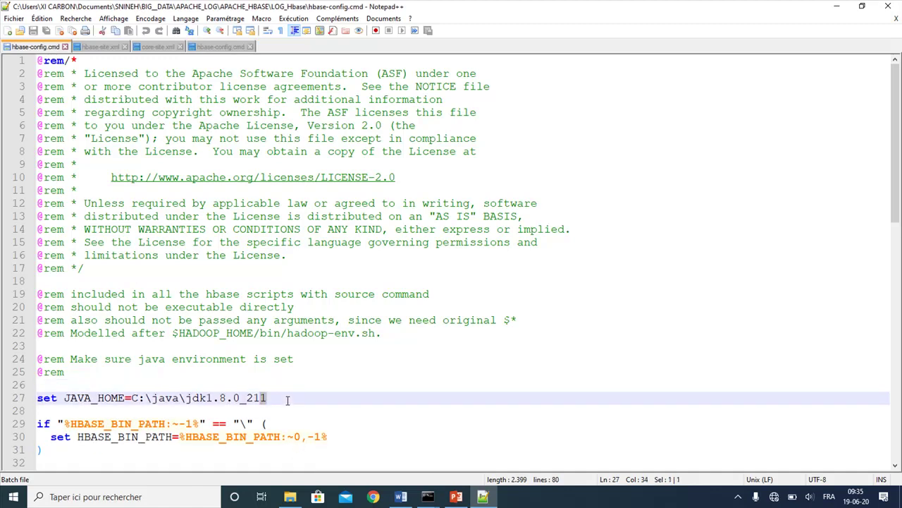
pyautogui.hotkey('ctrl', 'shift', 'Left')
pyautogui.hotkey('ctrl', 'shift', 'Left')
pyautogui.hotkey('ctrl', 'c')
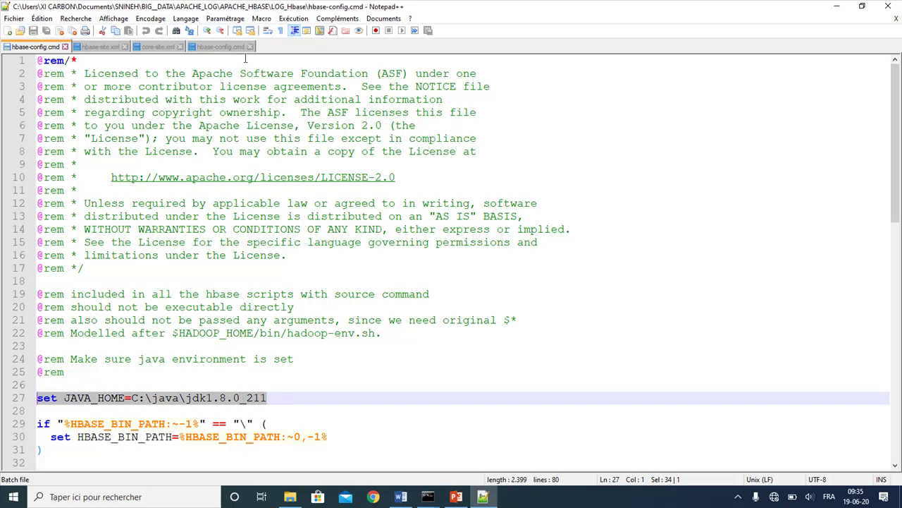
# Paste the JAVA_HOME line at line 26 of hbase\bin\hbase-config.cmd and save the file.
pyautogui.click(220, 48)
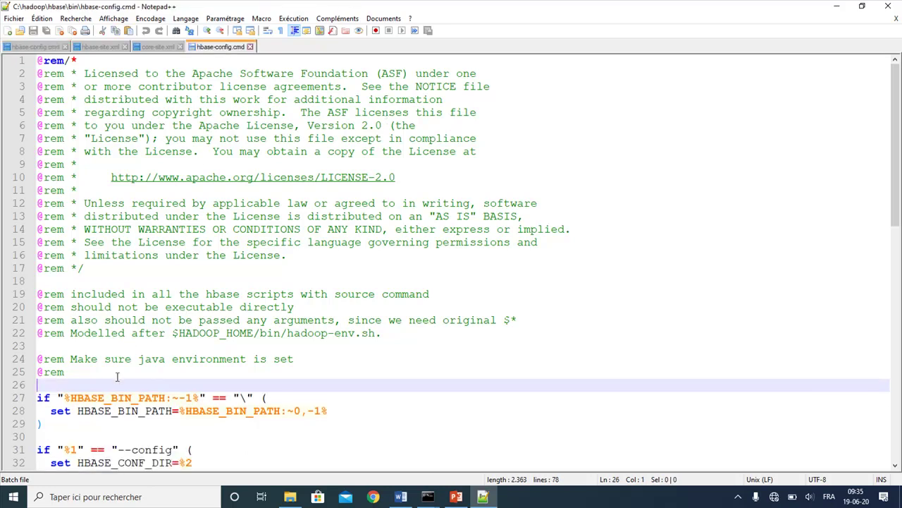
pyautogui.hotkey('ctrl', 'v')
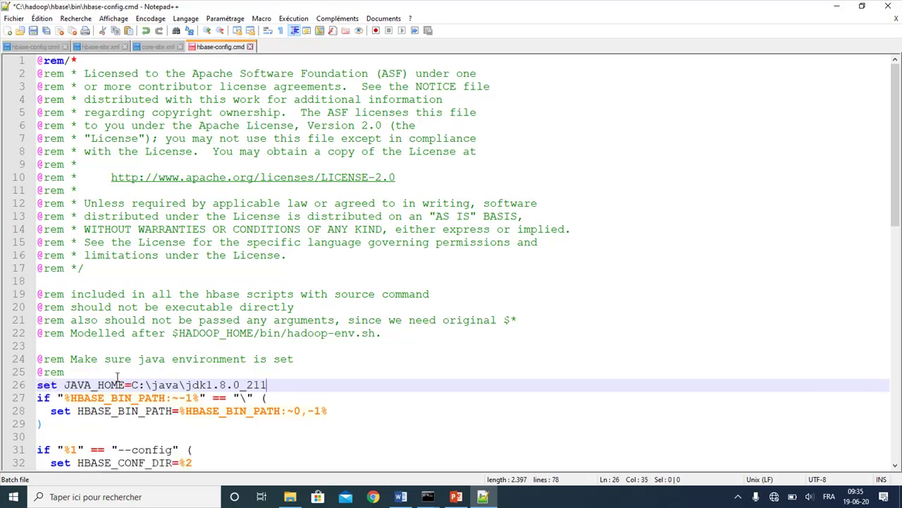
pyautogui.click(45, 32)
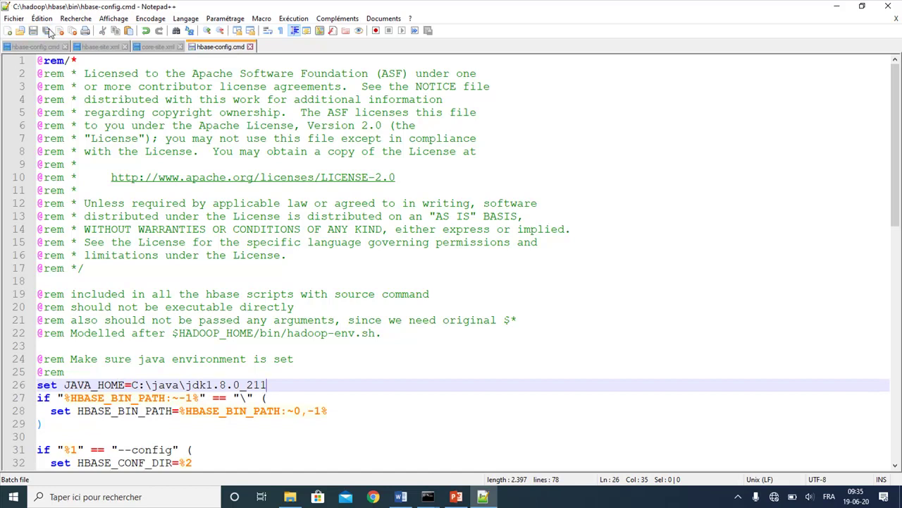
pyautogui.click(837, 7)
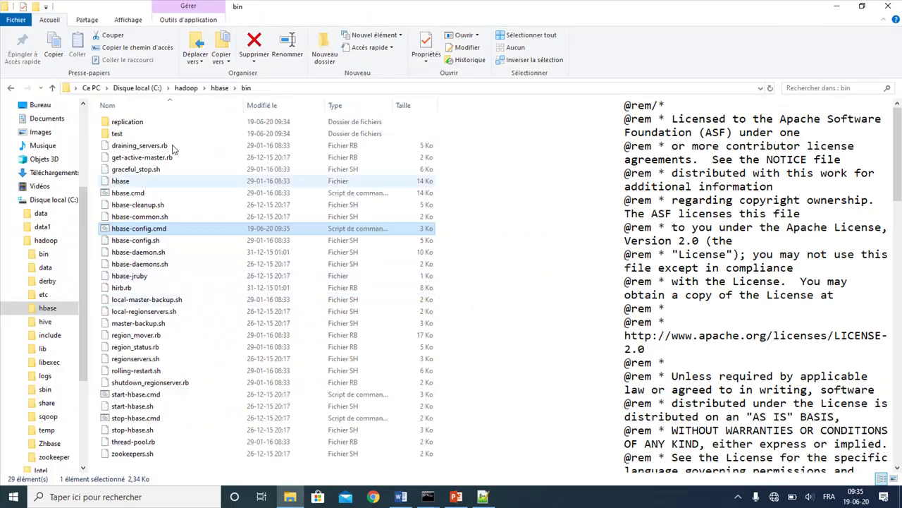
# Check the configuration slide in PowerPoint and open hbase-site.xml from C:\hadoop\hbase\conf in Notepad++.
pyautogui.click(455, 497)
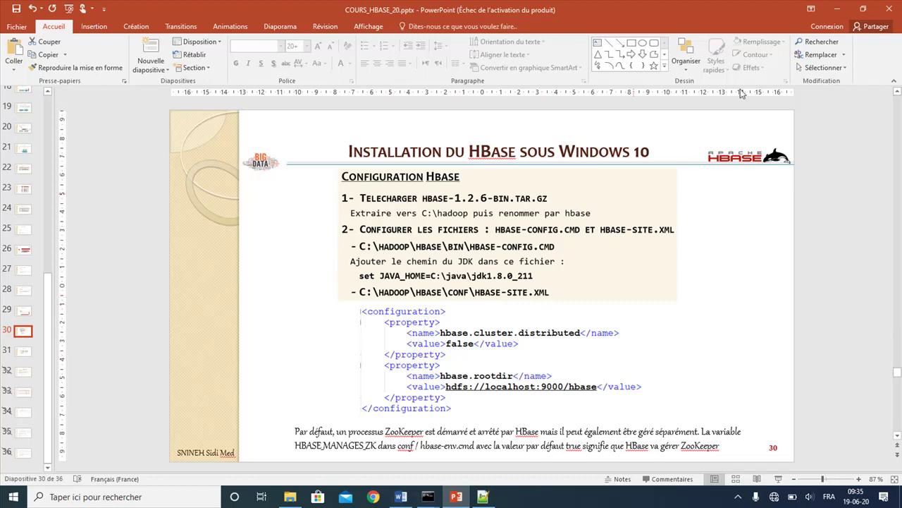
pyautogui.click(836, 8)
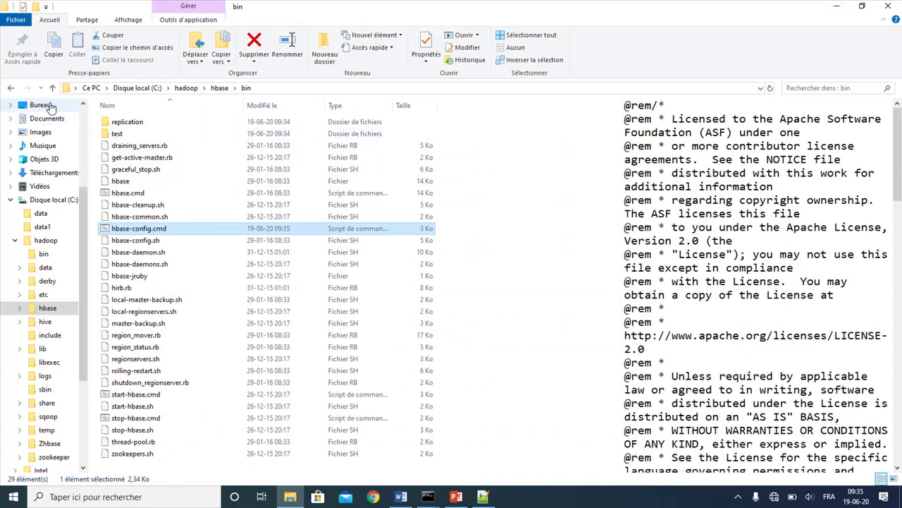
pyautogui.click(219, 88)
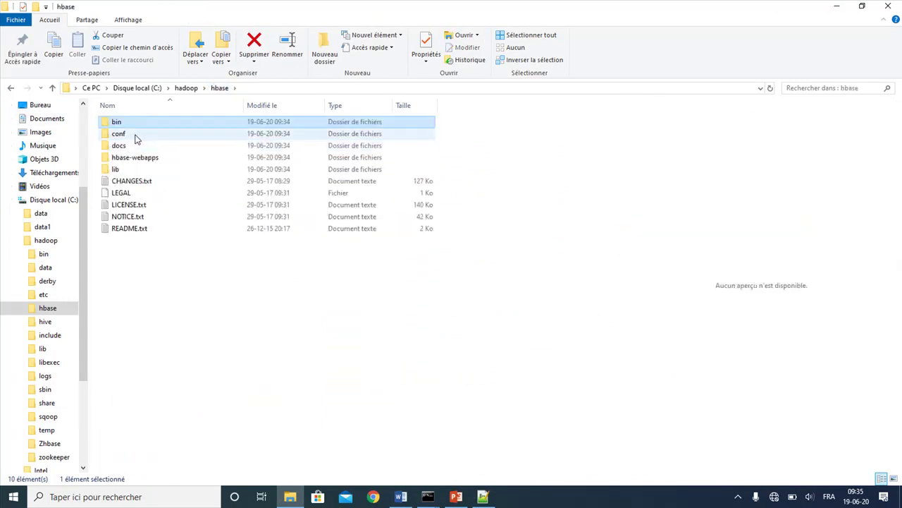
pyautogui.doubleClick(137, 139)
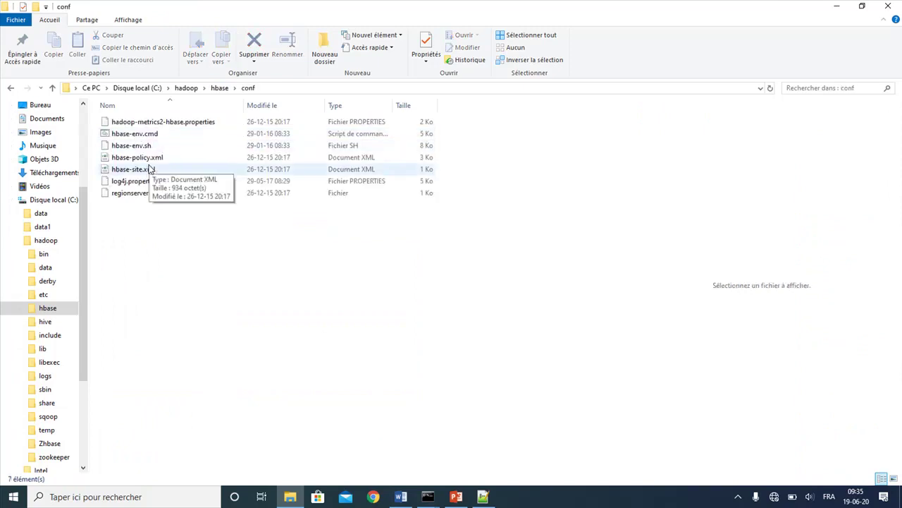
pyautogui.click(148, 170)
pyautogui.rightClick(145, 170)
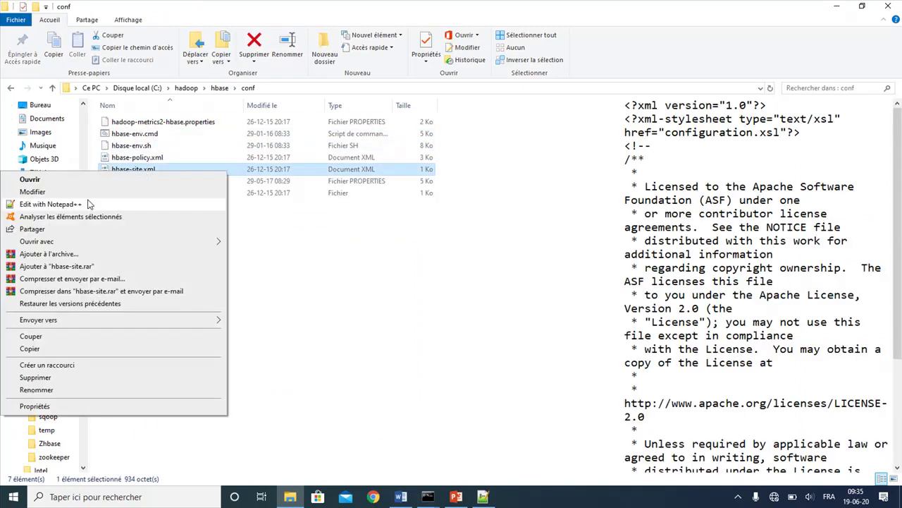
pyautogui.click(88, 203)
# Insert an empty line between the opening and closing configuration tags of hbase-site.xml.
pyautogui.click(204, 338)
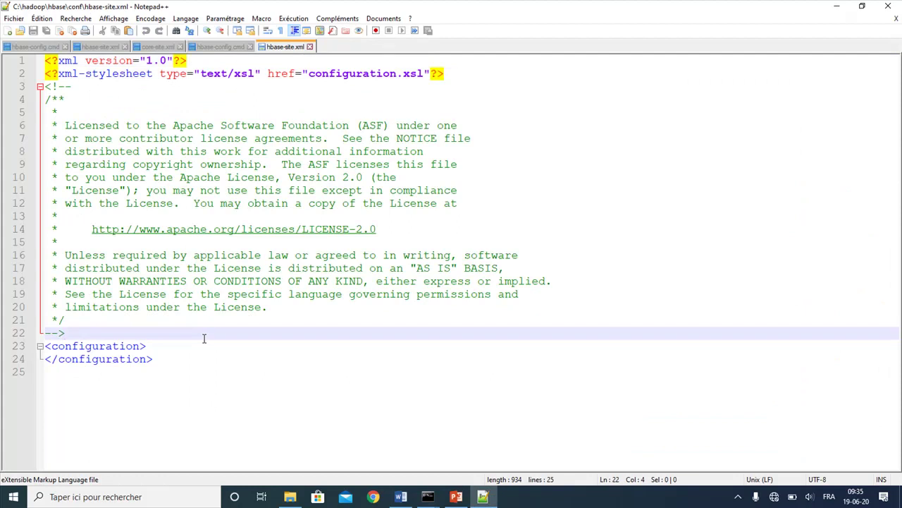
pyautogui.click(204, 341)
pyautogui.press('Return')
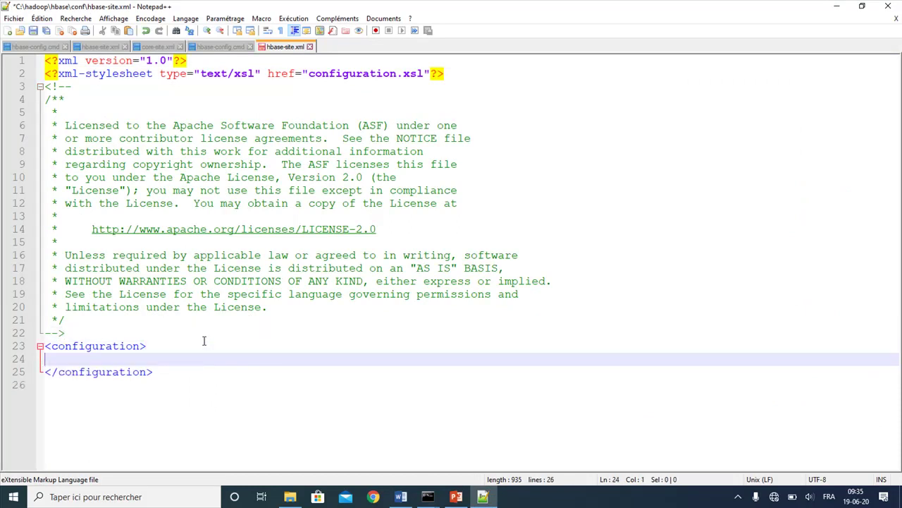
# Copy the hbase.cluster.distributed and hbase.rootdir property blocks from the LOG_Hbase copy of hbase-site.xml.
pyautogui.click(100, 47)
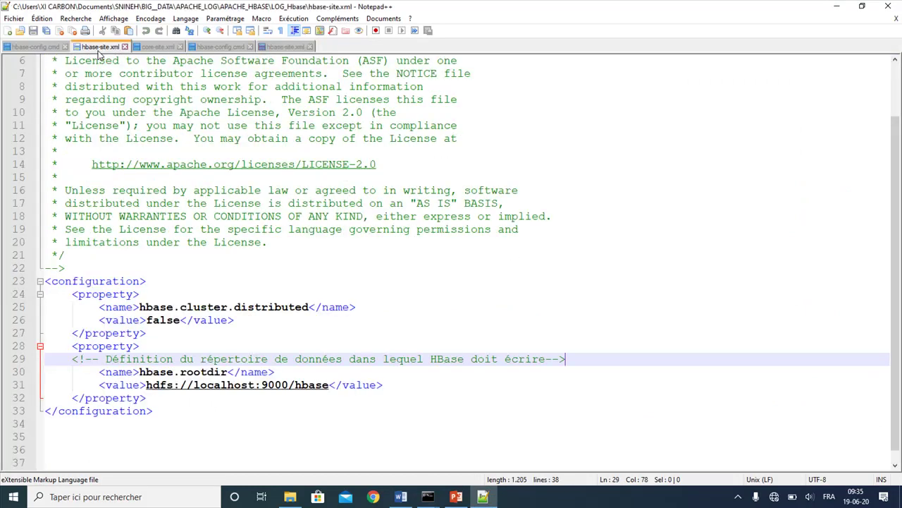
pyautogui.click(158, 401)
pyautogui.hotkey('shift', 'Up')
pyautogui.hotkey('shift', 'Up')
pyautogui.hotkey('shift', 'Up')
pyautogui.hotkey('shift', 'Up')
pyautogui.hotkey('shift', 'Up')
pyautogui.hotkey('shift', 'Up')
pyautogui.hotkey('shift', 'Up')
pyautogui.hotkey('shift', 'Up')
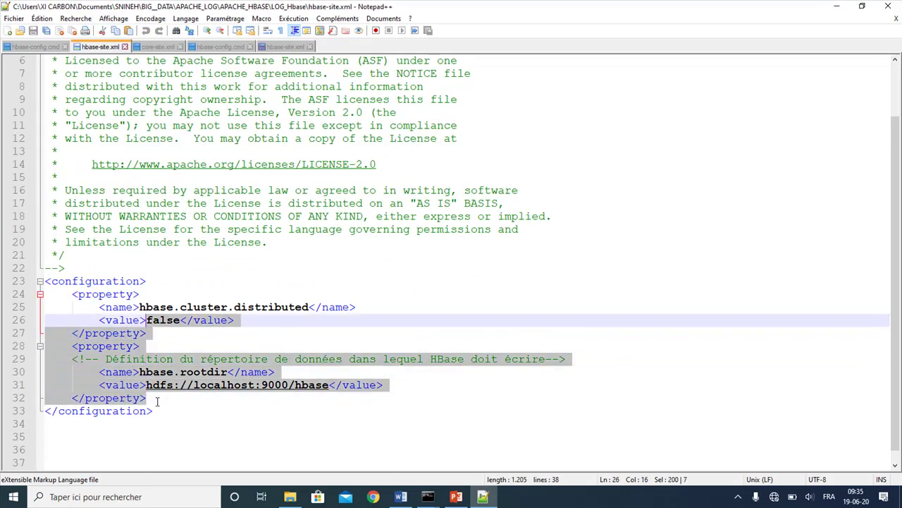
pyautogui.hotkey('shift', 'Left')
pyautogui.hotkey('shift', 'Left')
pyautogui.hotkey('shift', 'Left')
pyautogui.hotkey('shift', 'Left')
pyautogui.hotkey('shift', 'Left')
pyautogui.hotkey('shift', 'Left')
pyautogui.hotkey('shift', 'Left')
pyautogui.hotkey('shift', 'Left')
pyautogui.hotkey('shift', 'Left')
pyautogui.hotkey('shift', 'Left')
pyautogui.hotkey('ctrl', 'c')
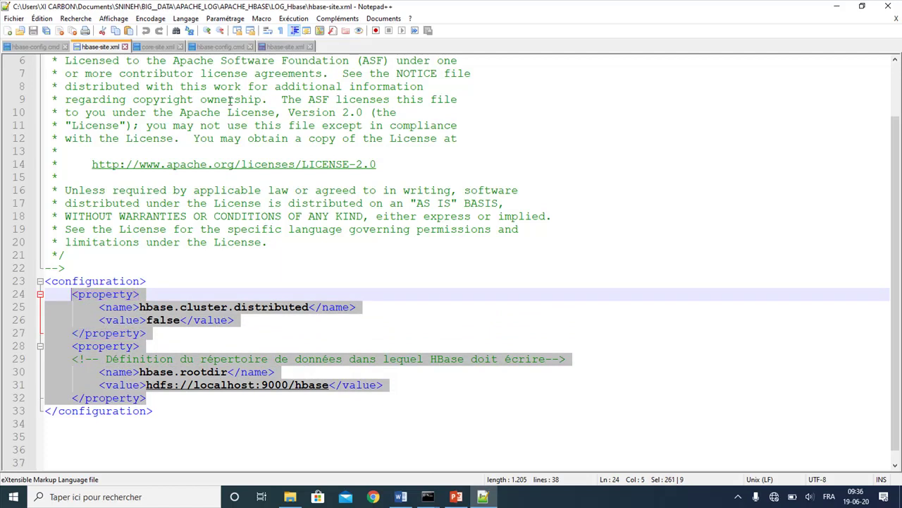
# Paste both property blocks into the configuration element of conf\hbase-site.xml and compare the HDFS address with core-site.xml.
pyautogui.click(285, 46)
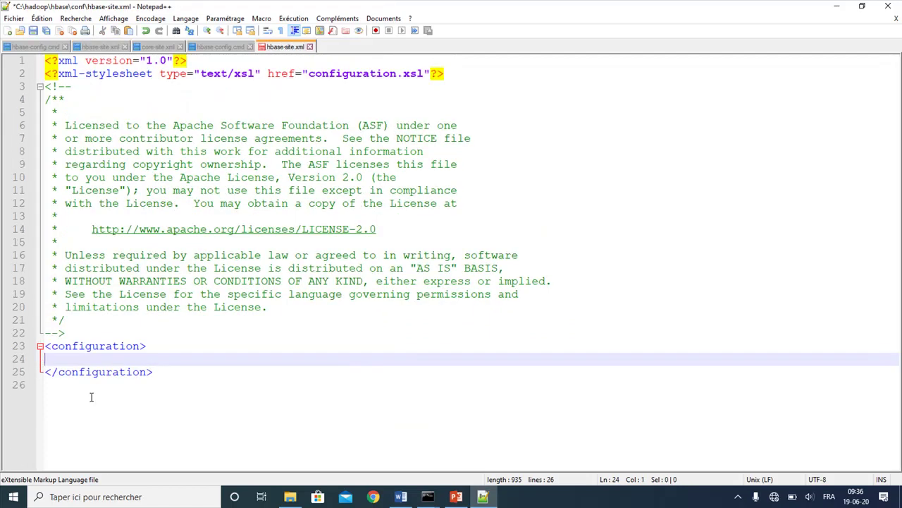
pyautogui.hotkey('ctrl', 'v')
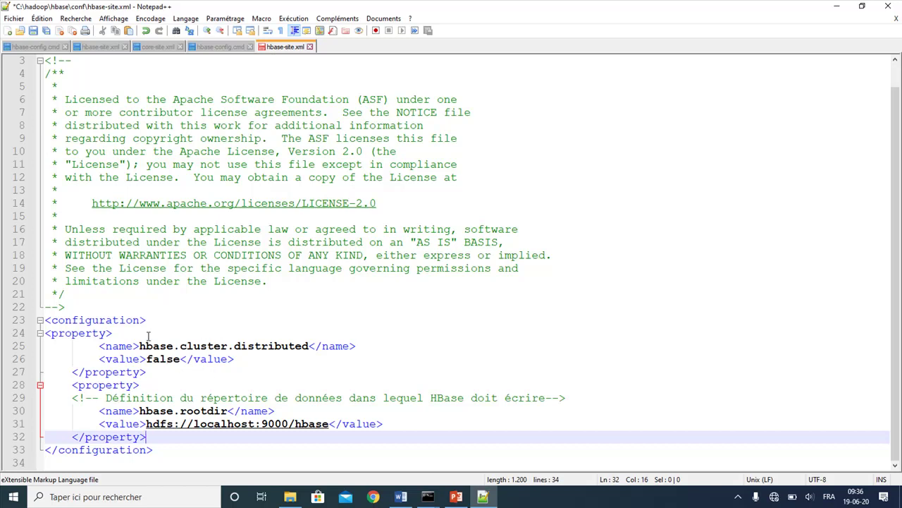
pyautogui.doubleClick(162, 359)
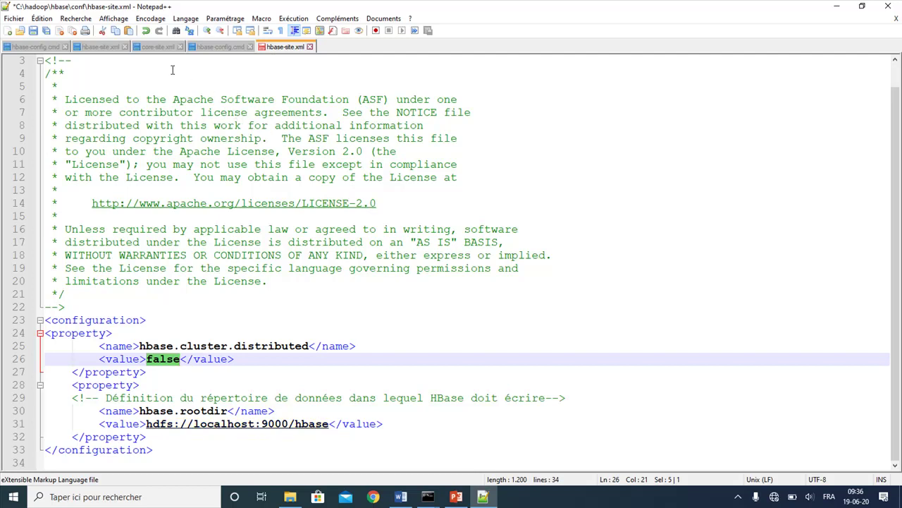
pyautogui.click(170, 46)
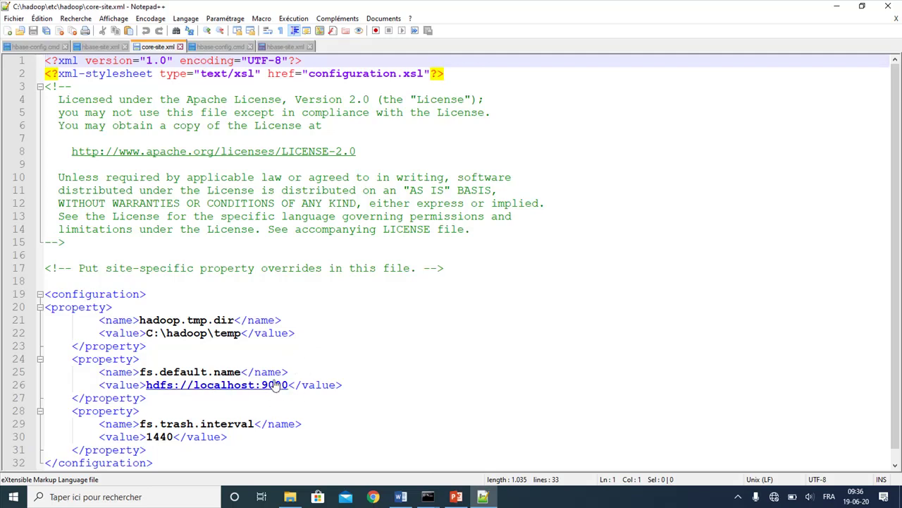
pyautogui.click(284, 46)
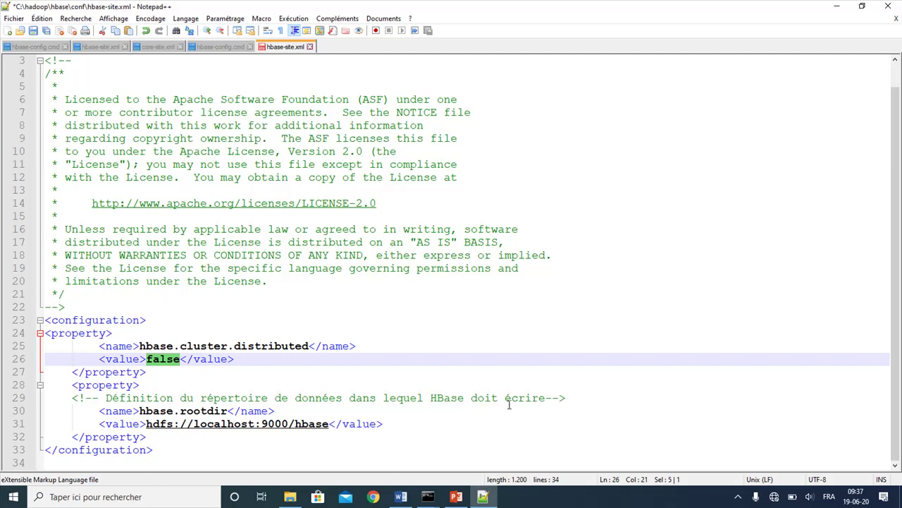
# Save hbase-site.xml and return to the hbase folder in File Explorer.
pyautogui.click(42, 33)
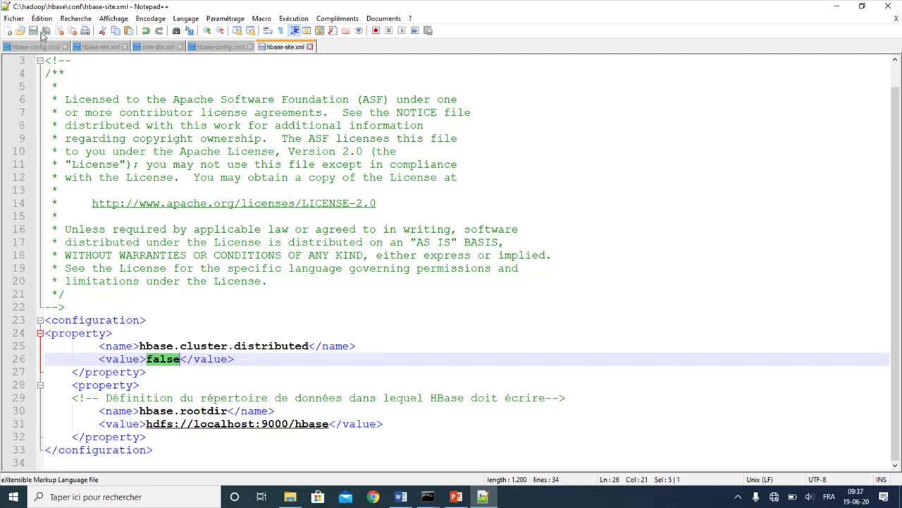
pyautogui.click(838, 8)
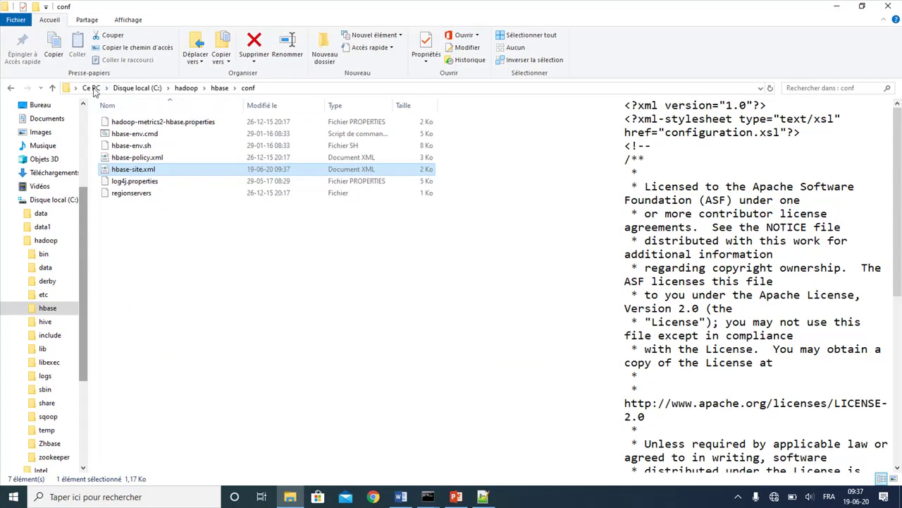
pyautogui.click(11, 88)
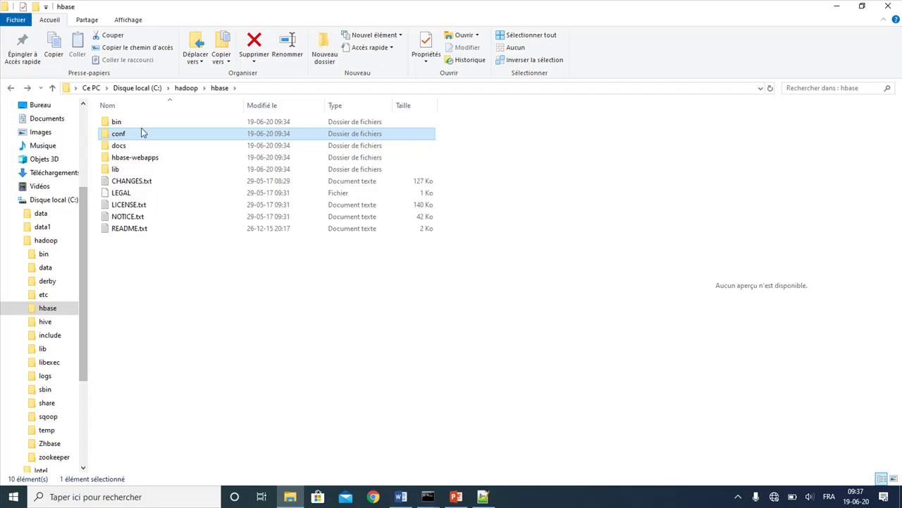
# Open the bin folder inside hbase, copy its full path, and minimize File Explorer.
pyautogui.click(131, 122)
pyautogui.doubleClick(130, 121)
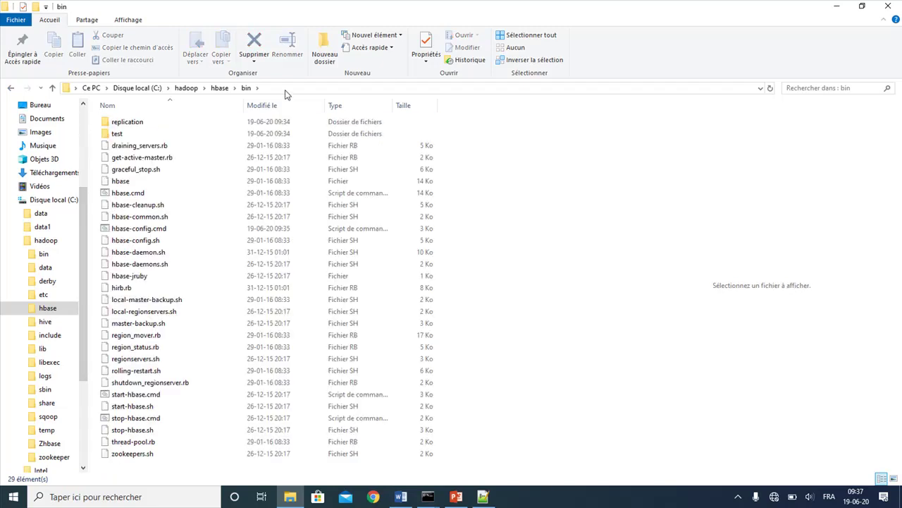
pyautogui.click(285, 89)
pyautogui.hotkey('ctrl', 'c')
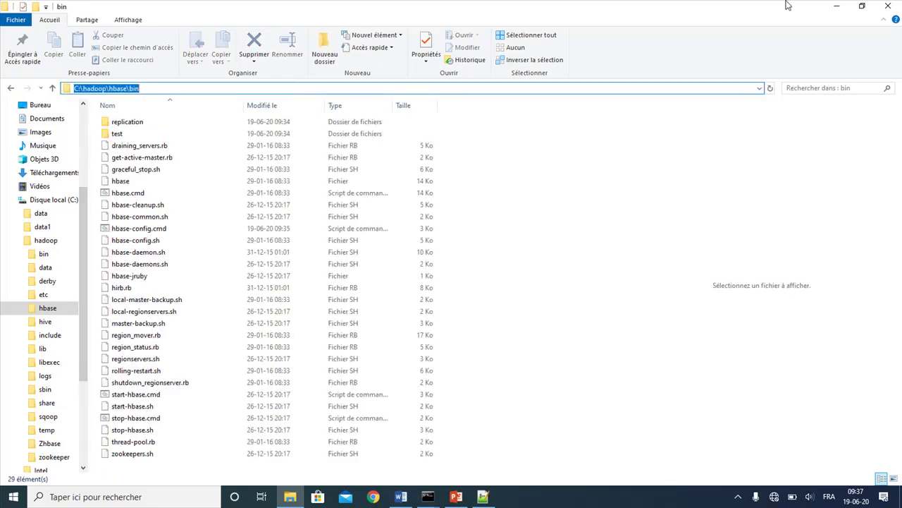
pyautogui.click(837, 5)
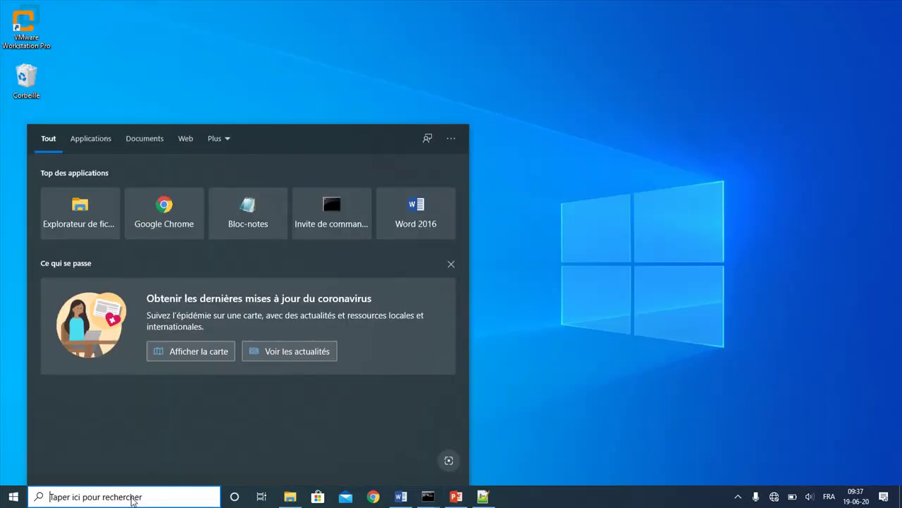
# Search Windows for "var" and open the environment variables from the system properties.
pyautogui.write('var')
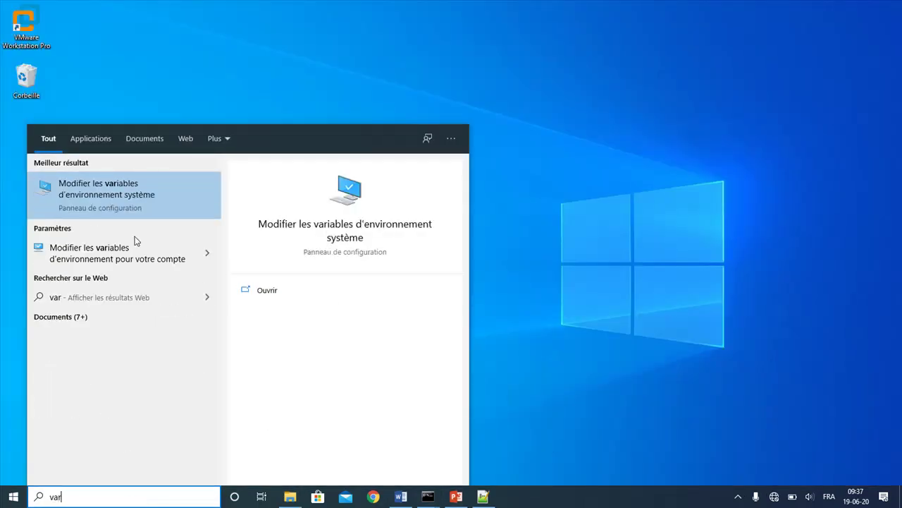
pyautogui.click(119, 203)
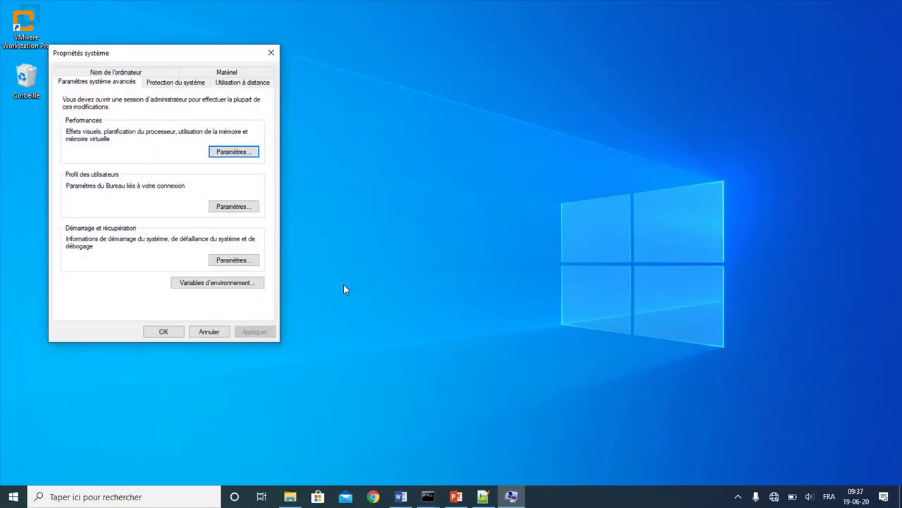
pyautogui.click(242, 284)
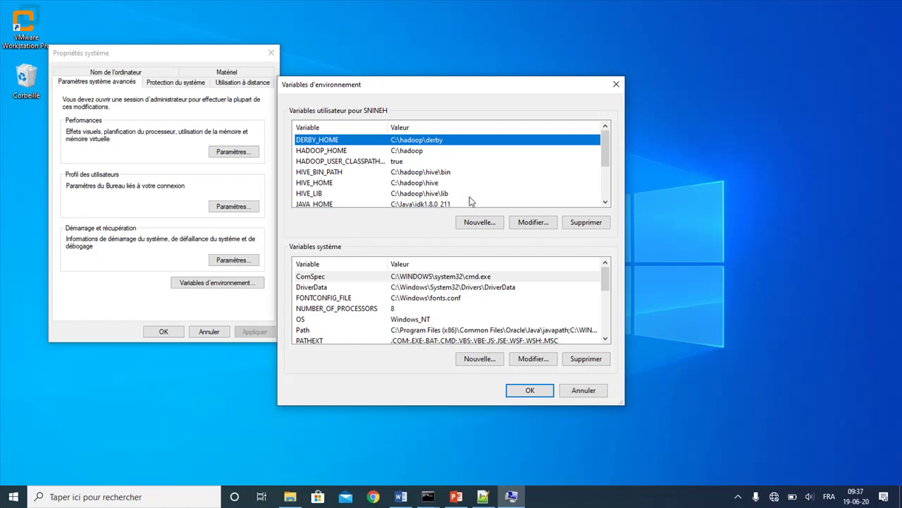
# Create a user variable HBASE_BIN_PATH with the value C:\hadoop\hbase\bin, checking the name against the course slide.
pyautogui.click(478, 222)
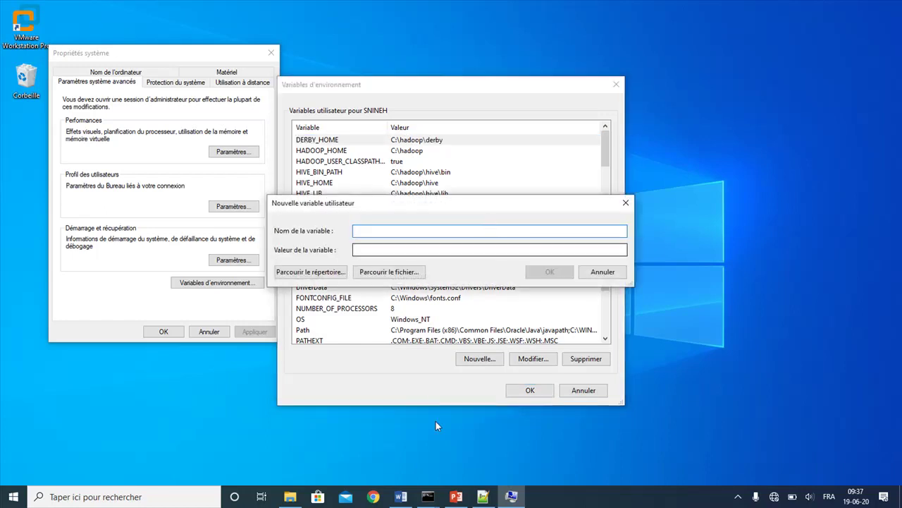
pyautogui.click(456, 497)
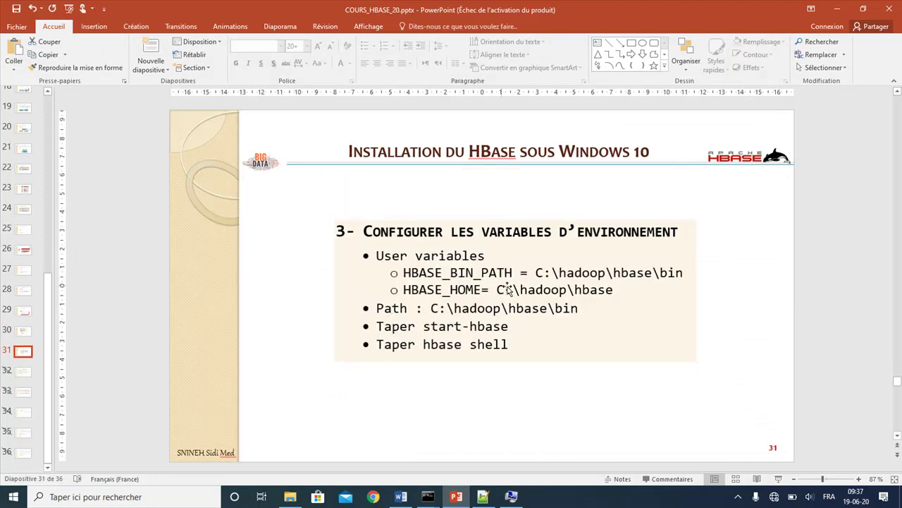
pyautogui.click(837, 17)
pyautogui.write('H')
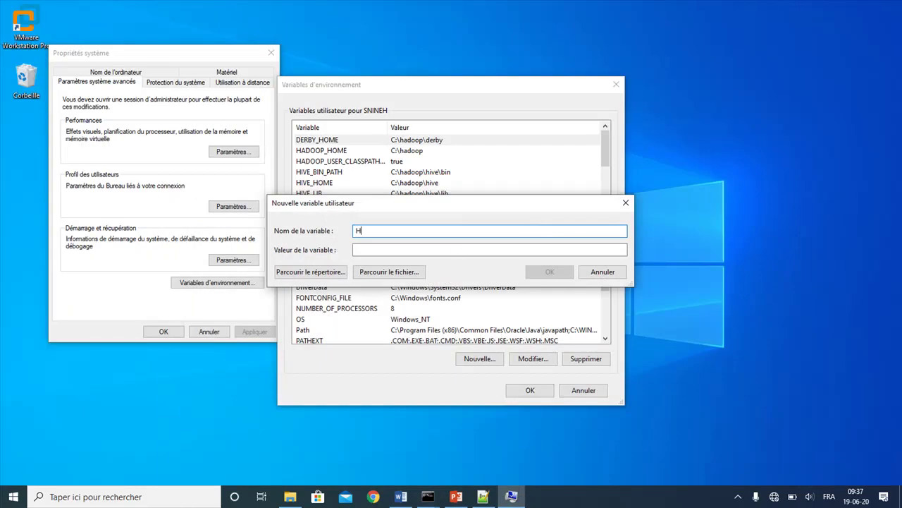
pyautogui.write('BASE_BIN_PATH')
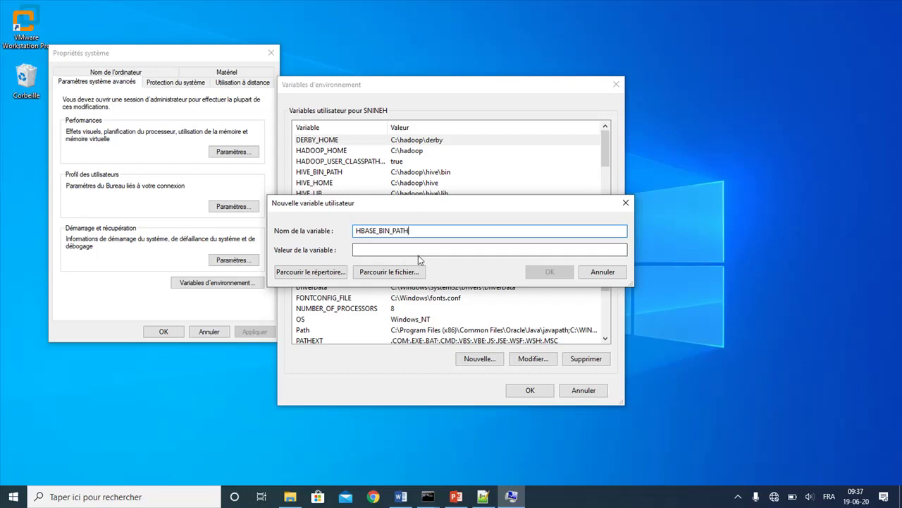
pyautogui.click(399, 250)
pyautogui.hotkey('ctrl', 'v')
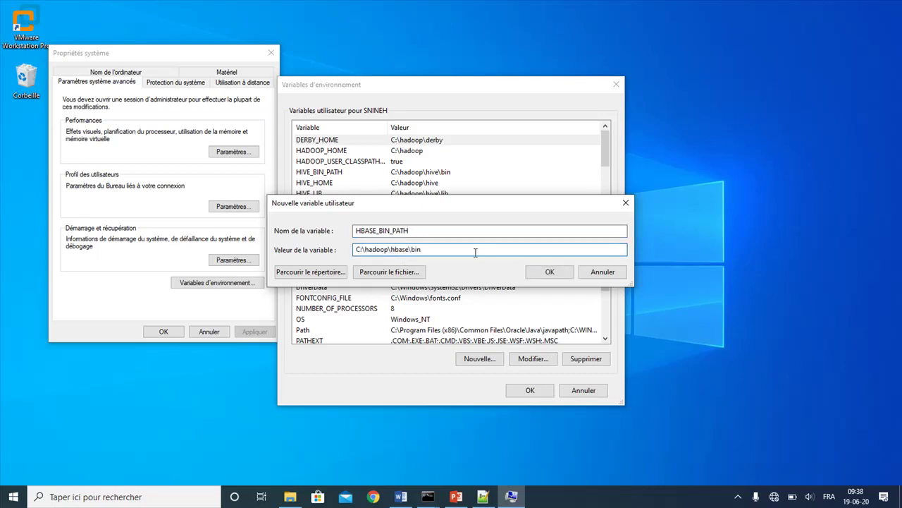
pyautogui.click(550, 273)
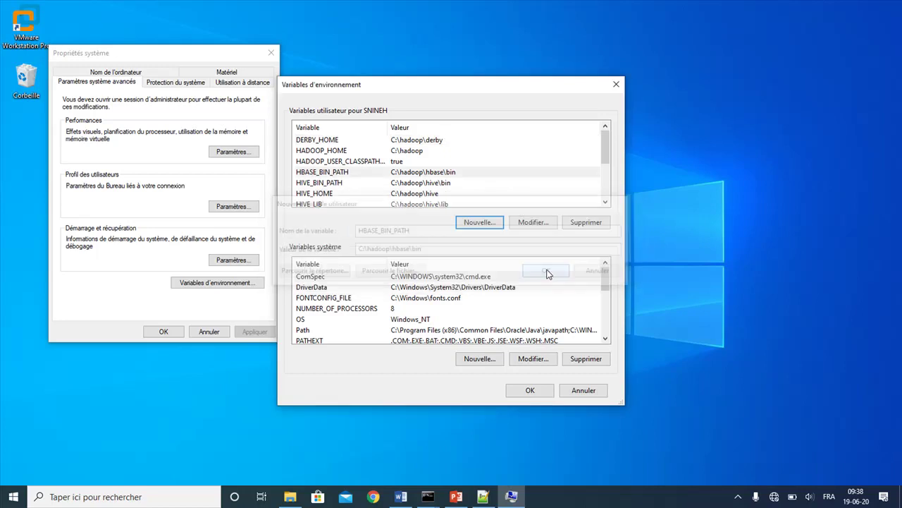
# Create a user variable HBASE_HOME with the value C:\hadoop\hbase.
pyautogui.click(470, 226)
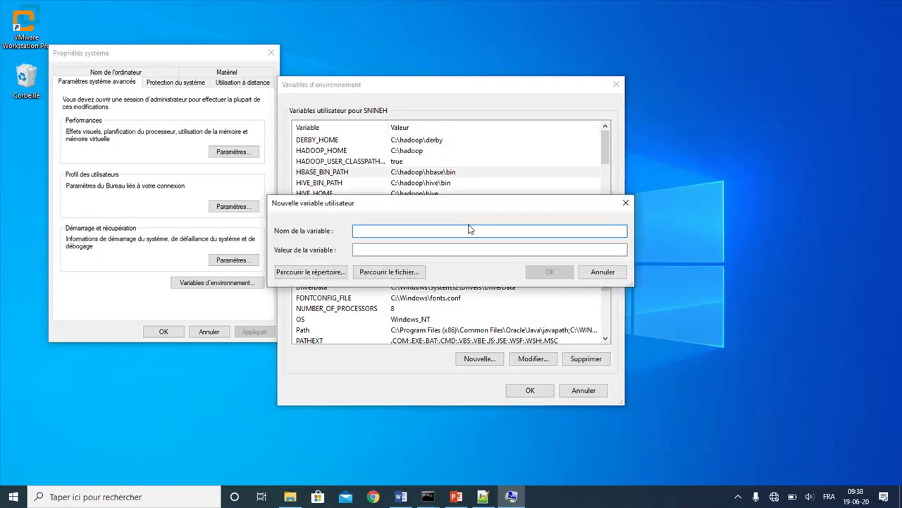
pyautogui.write('HBASE_HOME')
pyautogui.press('Tab')
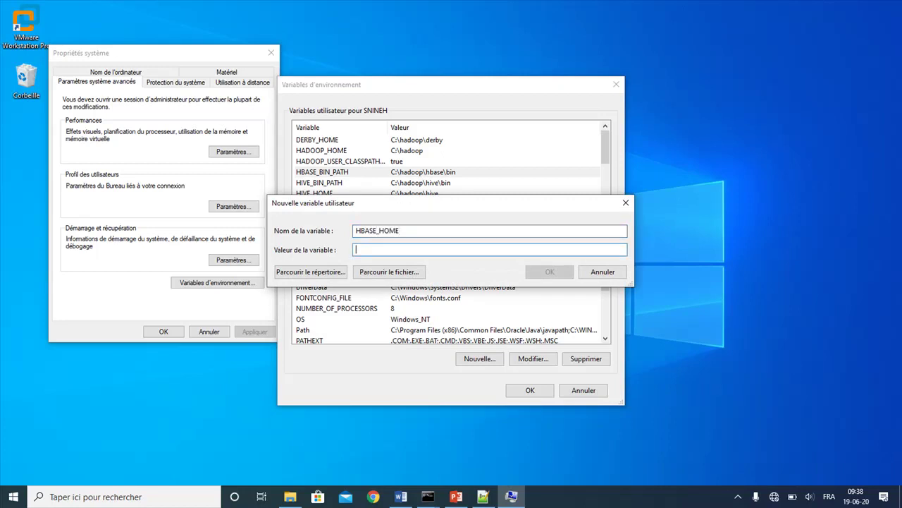
pyautogui.write('C:\\hadoop\\hbase\\bin')
pyautogui.press('BackSpace')
pyautogui.press('BackSpace')
pyautogui.press('BackSpace')
pyautogui.press('BackSpace')
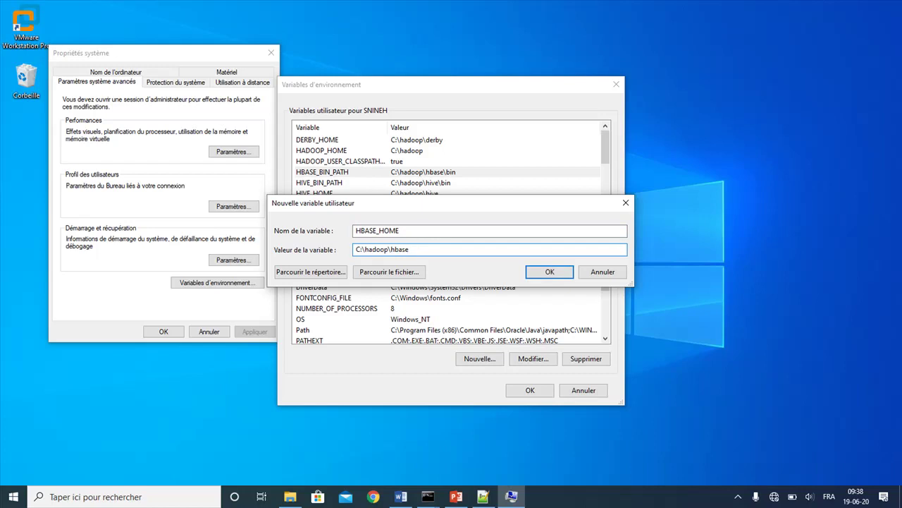
pyautogui.click(547, 275)
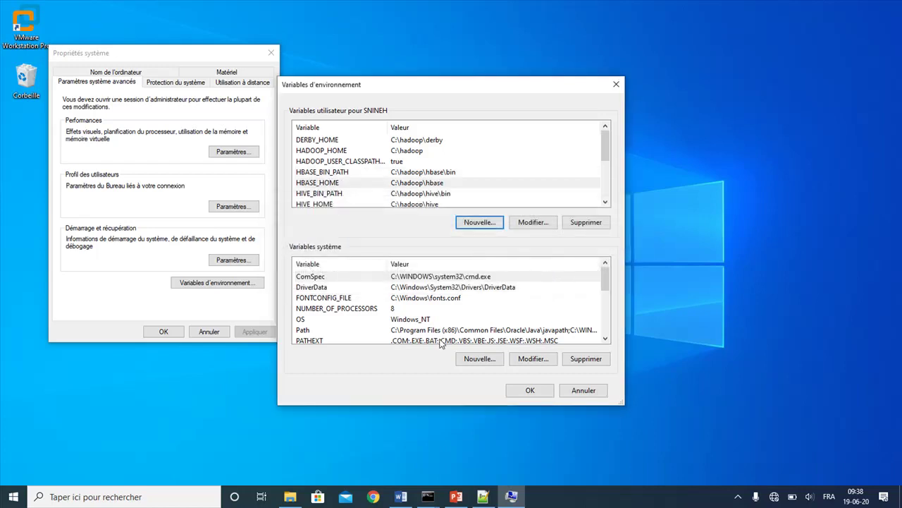
# Add C:\hadoop\hbase\bin as a new entry to the system Path variable and accept the environment variable changes.
pyautogui.click(407, 331)
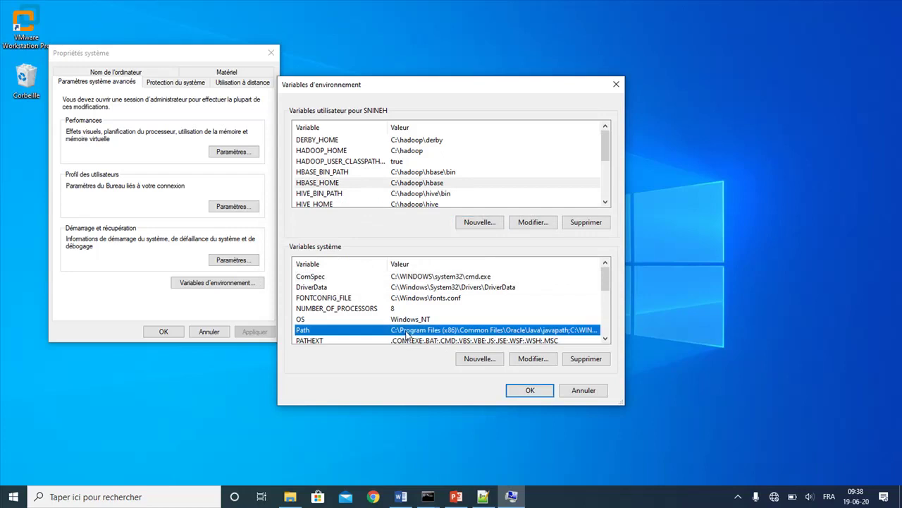
pyautogui.click(540, 365)
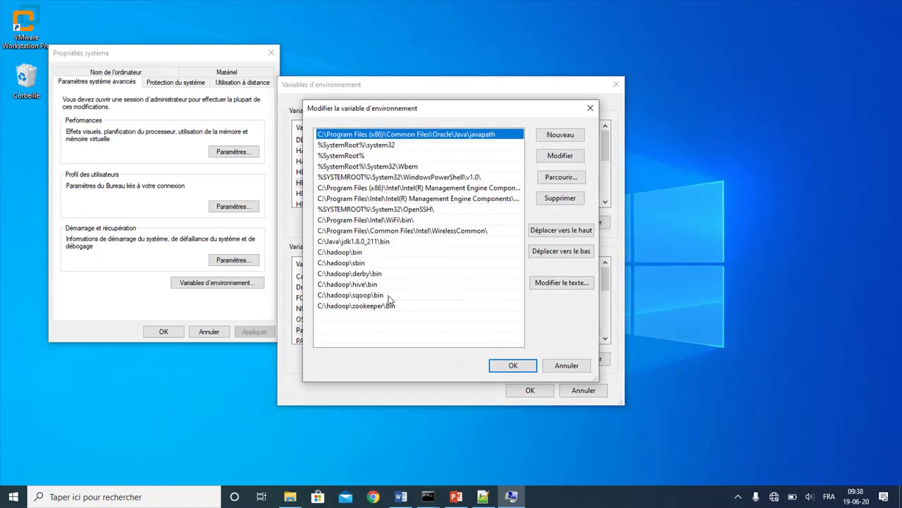
pyautogui.doubleClick(365, 314)
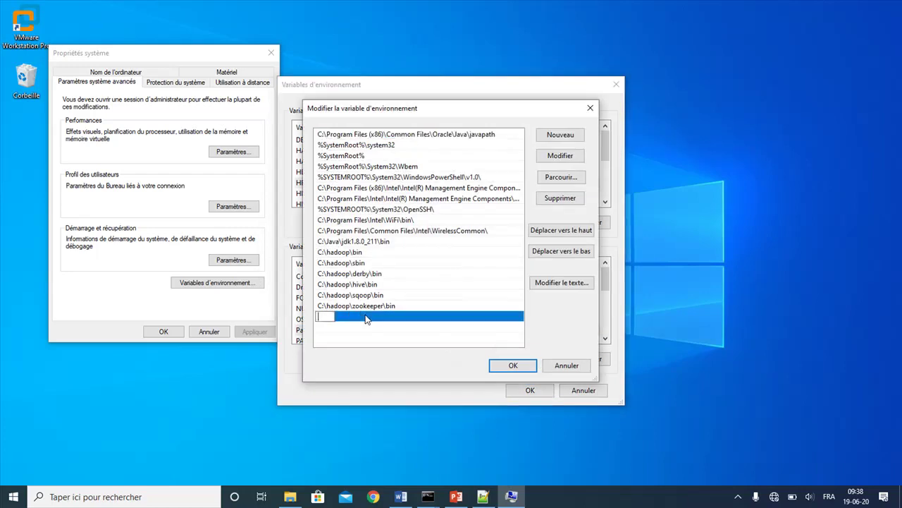
pyautogui.write('C:\\hadoop\\hbase\\bin')
pyautogui.click(428, 339)
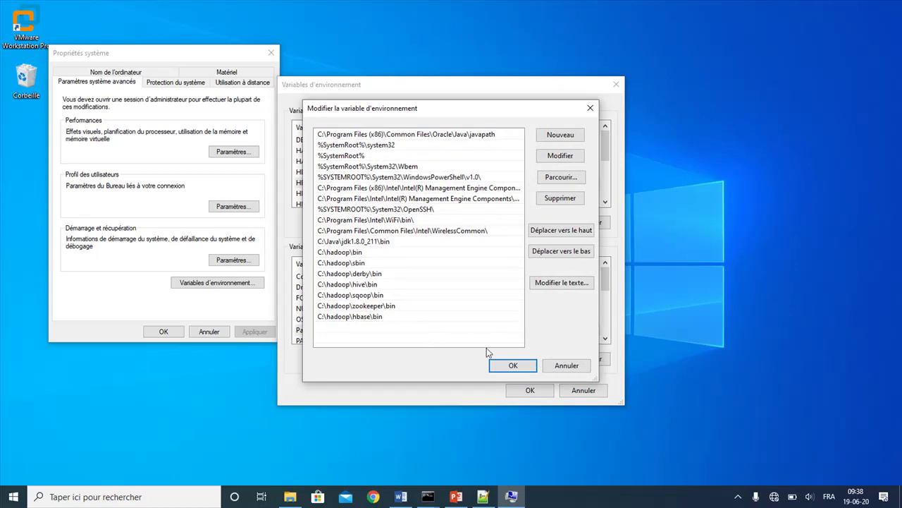
pyautogui.click(513, 366)
pyautogui.click(529, 390)
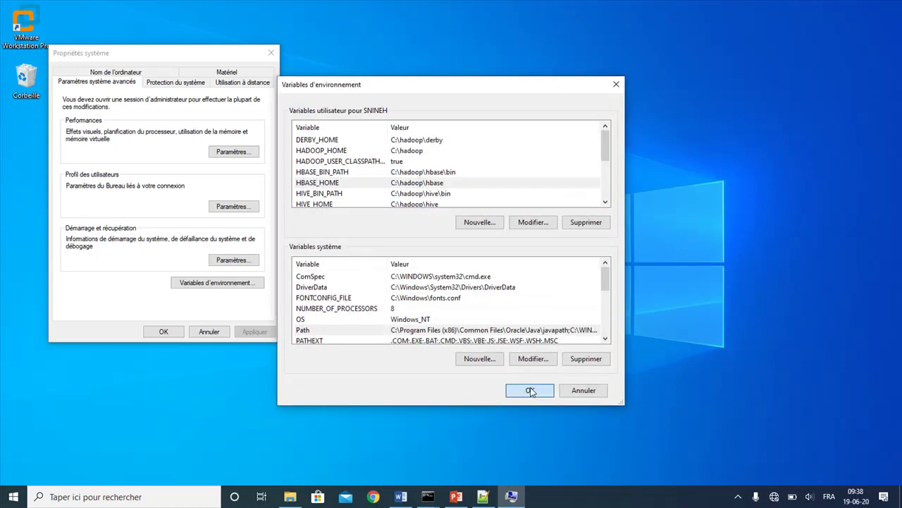
# Check the start commands on the HBase installation slide in PowerPoint and close the system properties.
pyautogui.click(458, 497)
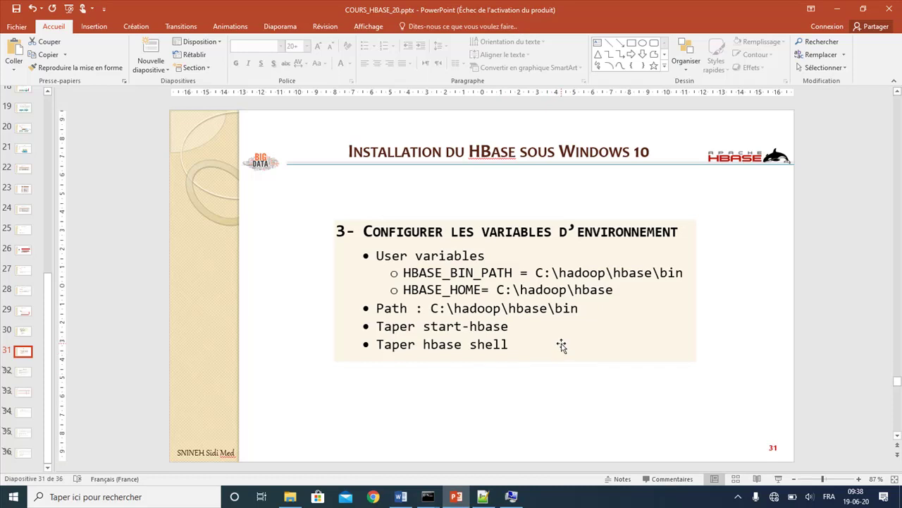
pyautogui.click(835, 10)
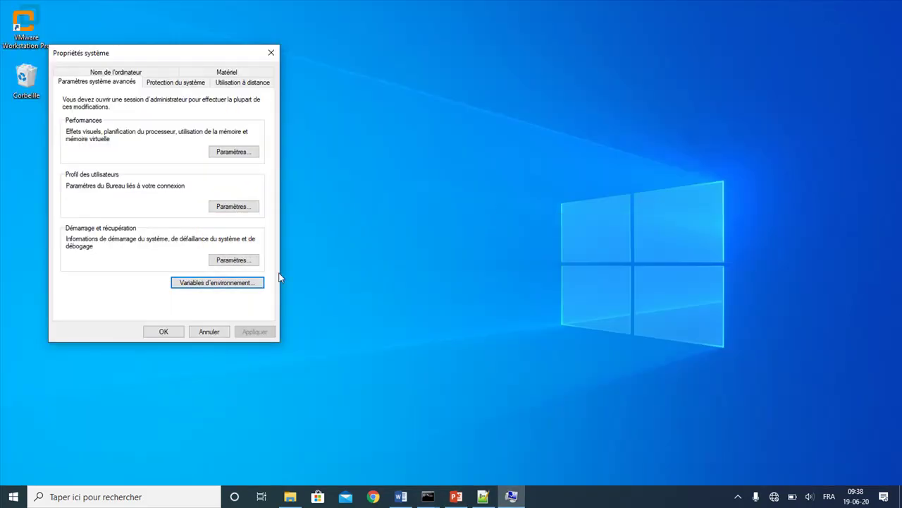
pyautogui.click(164, 332)
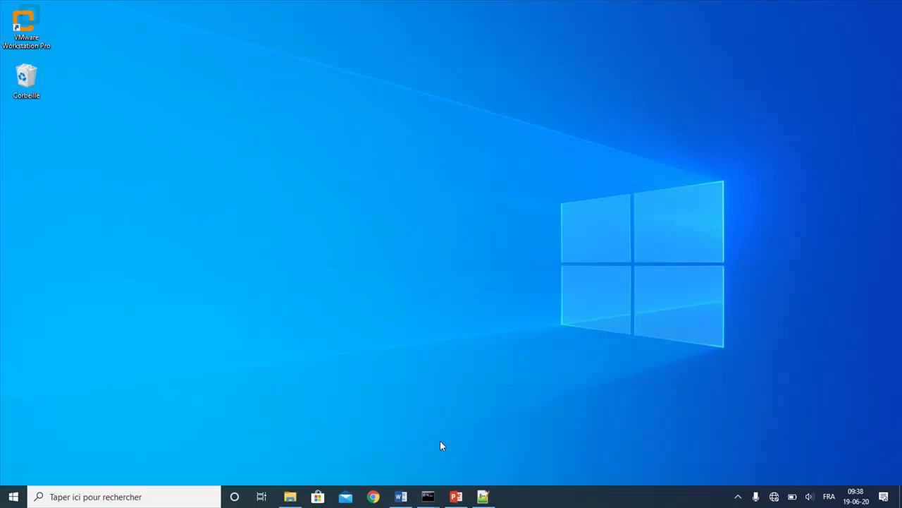
pyautogui.moveTo(423, 503)
pyautogui.mouseDown()
pyautogui.moveTo(447, 498)
pyautogui.moveTo(422, 500)
pyautogui.mouseUp()
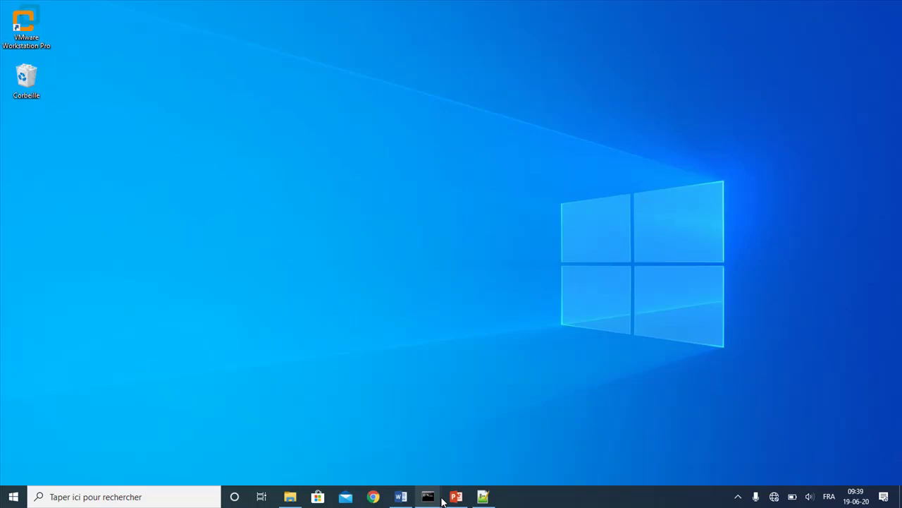
# Look through the jar files in the hbase\lib folder in File Explorer and minimize the window.
pyautogui.click(291, 499)
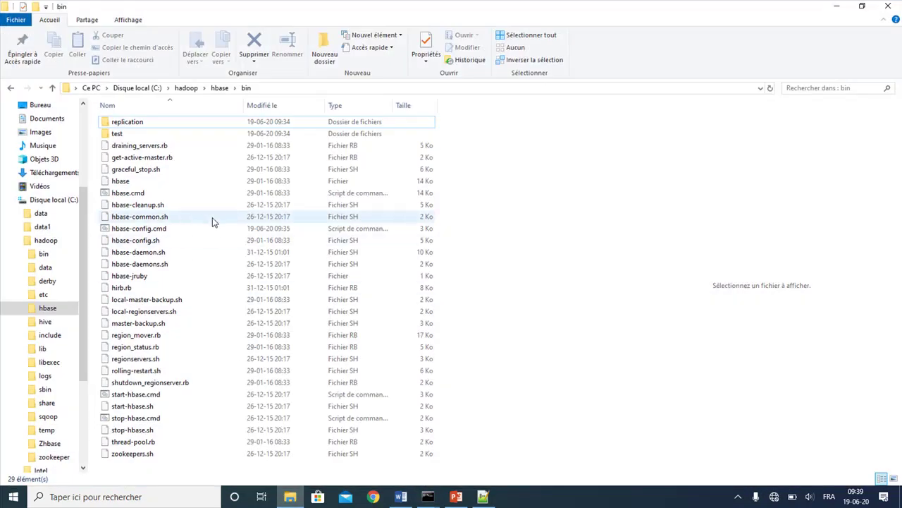
pyautogui.click(220, 88)
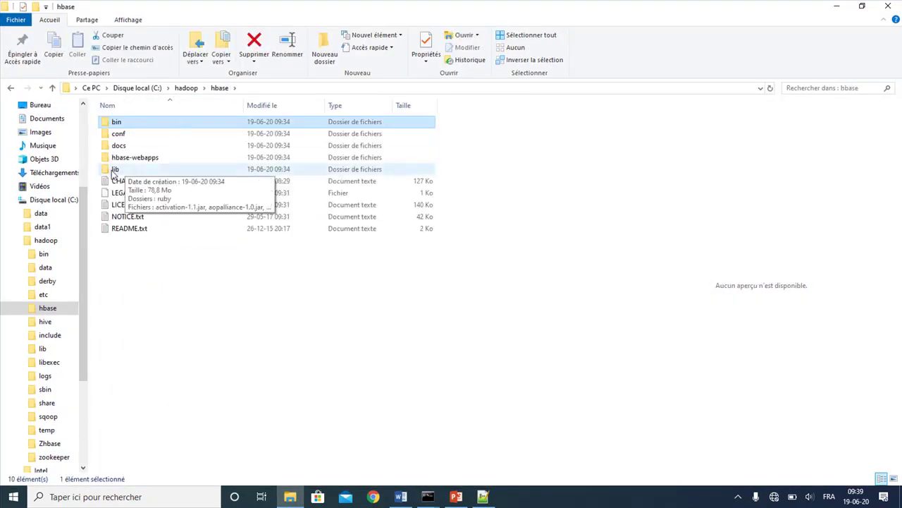
pyautogui.doubleClick(112, 170)
pyautogui.scroll(-8, 180, 298)
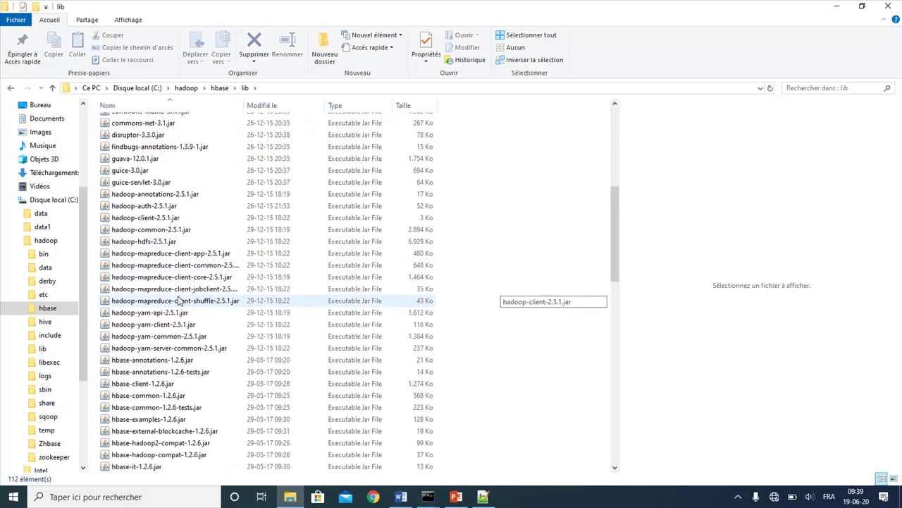
pyautogui.scroll(-15, 180, 300)
pyautogui.scroll(-5, 180, 301)
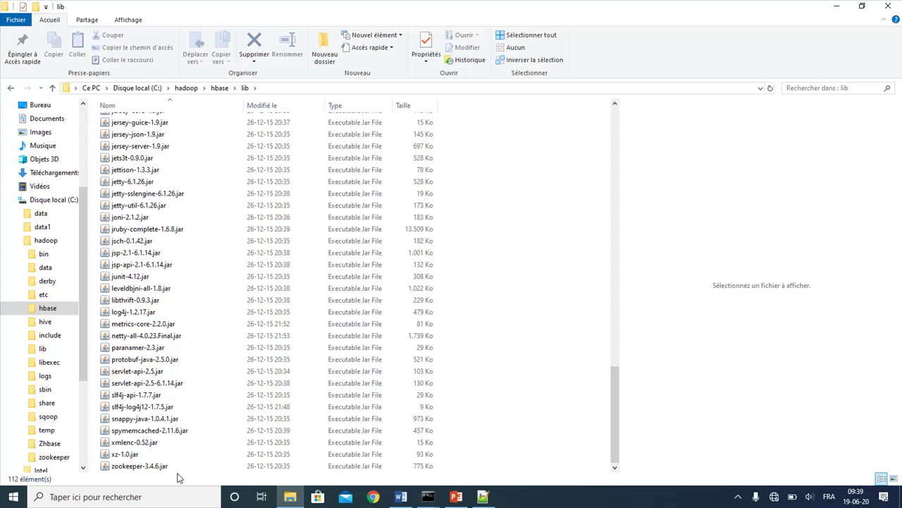
pyautogui.click(837, 11)
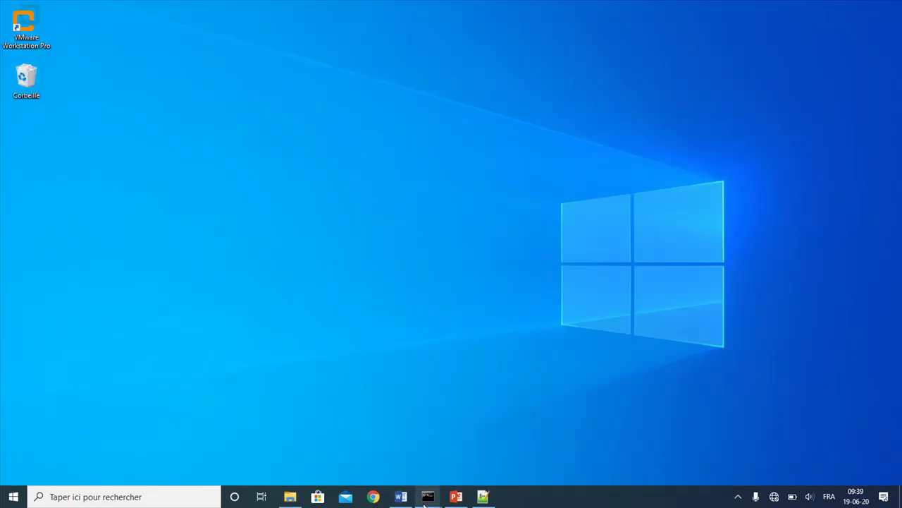
# Switch to the open administrator Command Prompt and list the running Java processes with jps.
pyautogui.click(427, 502)
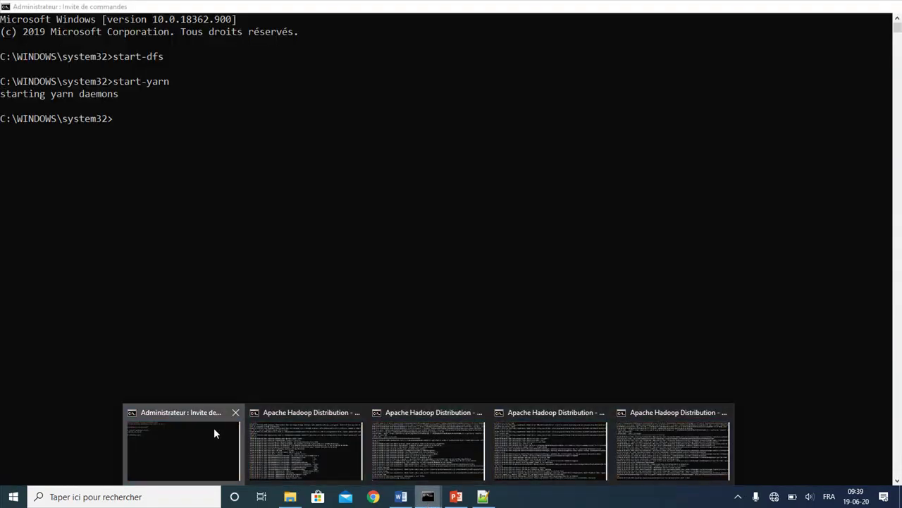
pyautogui.click(214, 427)
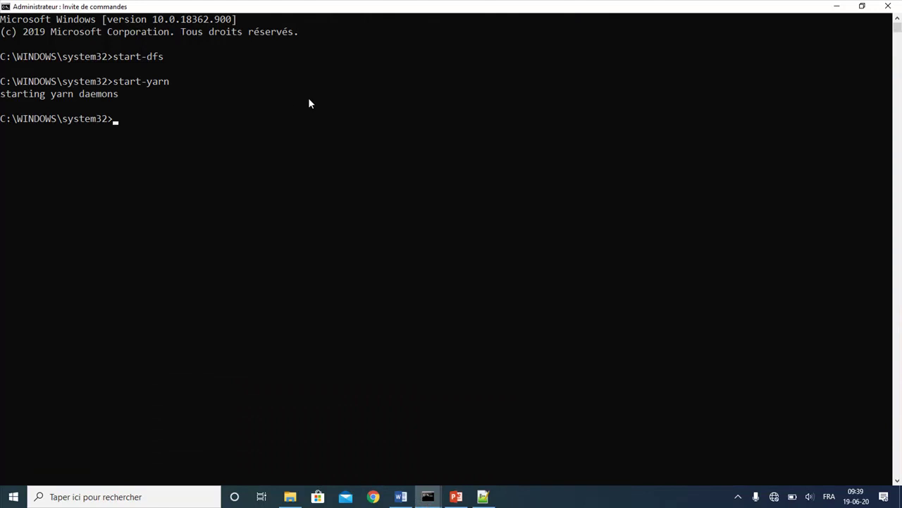
pyautogui.write('jps')
pyautogui.press('Return')
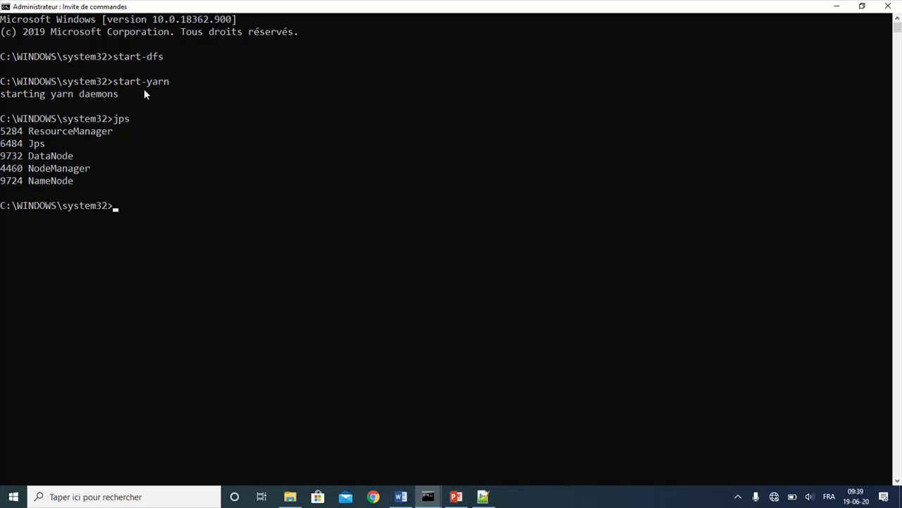
# Open a second Command Prompt as administrator and run start-hbase.
pyautogui.click(143, 493)
pyautogui.write('cmd')
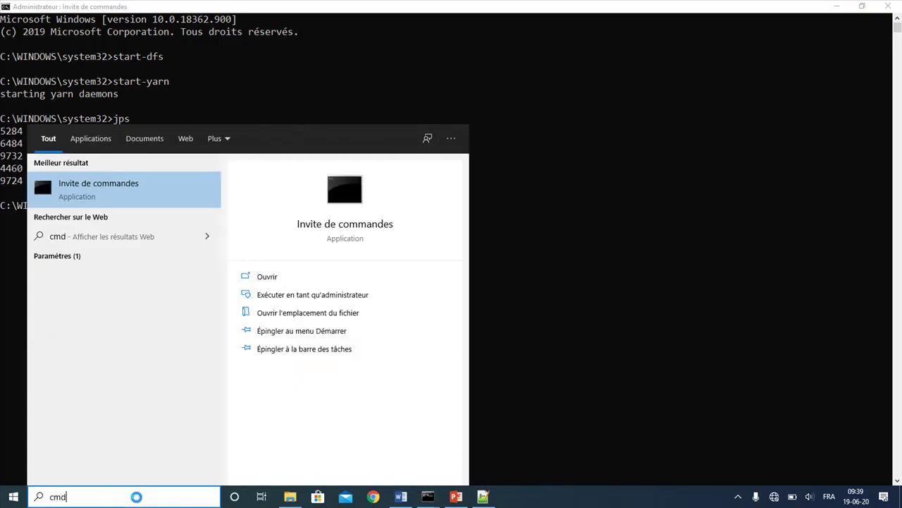
pyautogui.rightClick(122, 184)
pyautogui.click(162, 195)
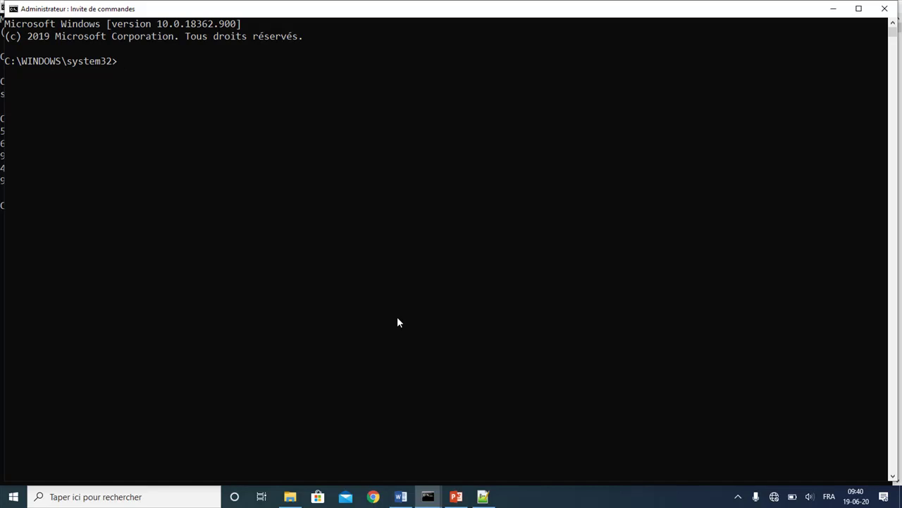
pyautogui.write('start-hbase')
pyautogui.press('Return')
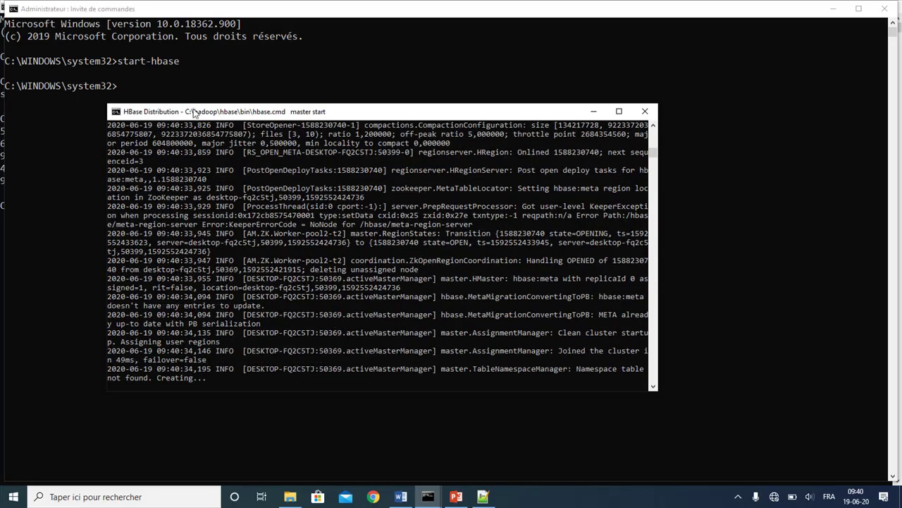
# Set the HBase windows aside and enter jps in the first Command Prompt to check the processes again.
pyautogui.click(836, 9)
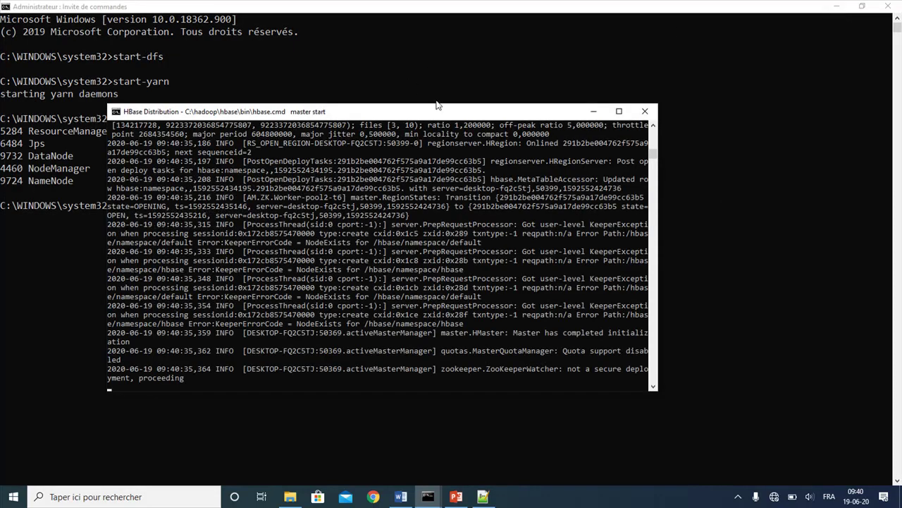
pyautogui.moveTo(449, 115); pyautogui.dragTo(674, 115)
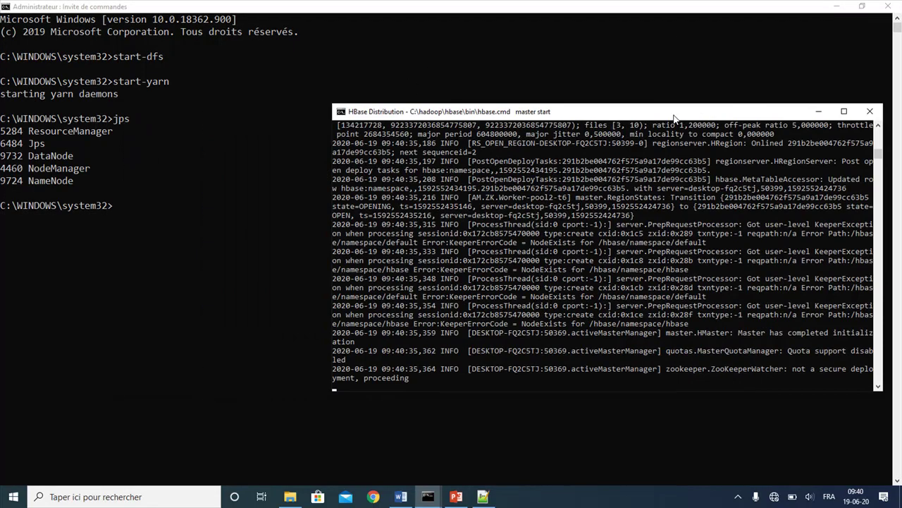
pyautogui.click(246, 196)
pyautogui.write('jps')
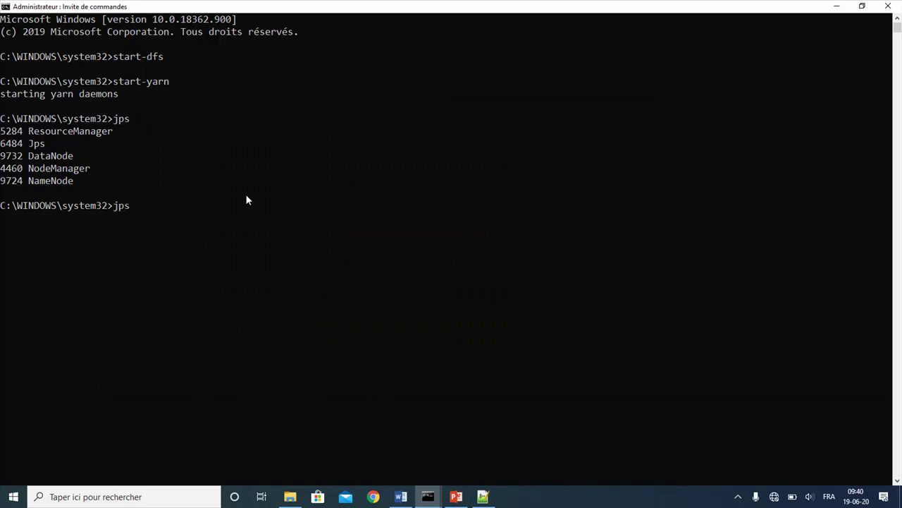